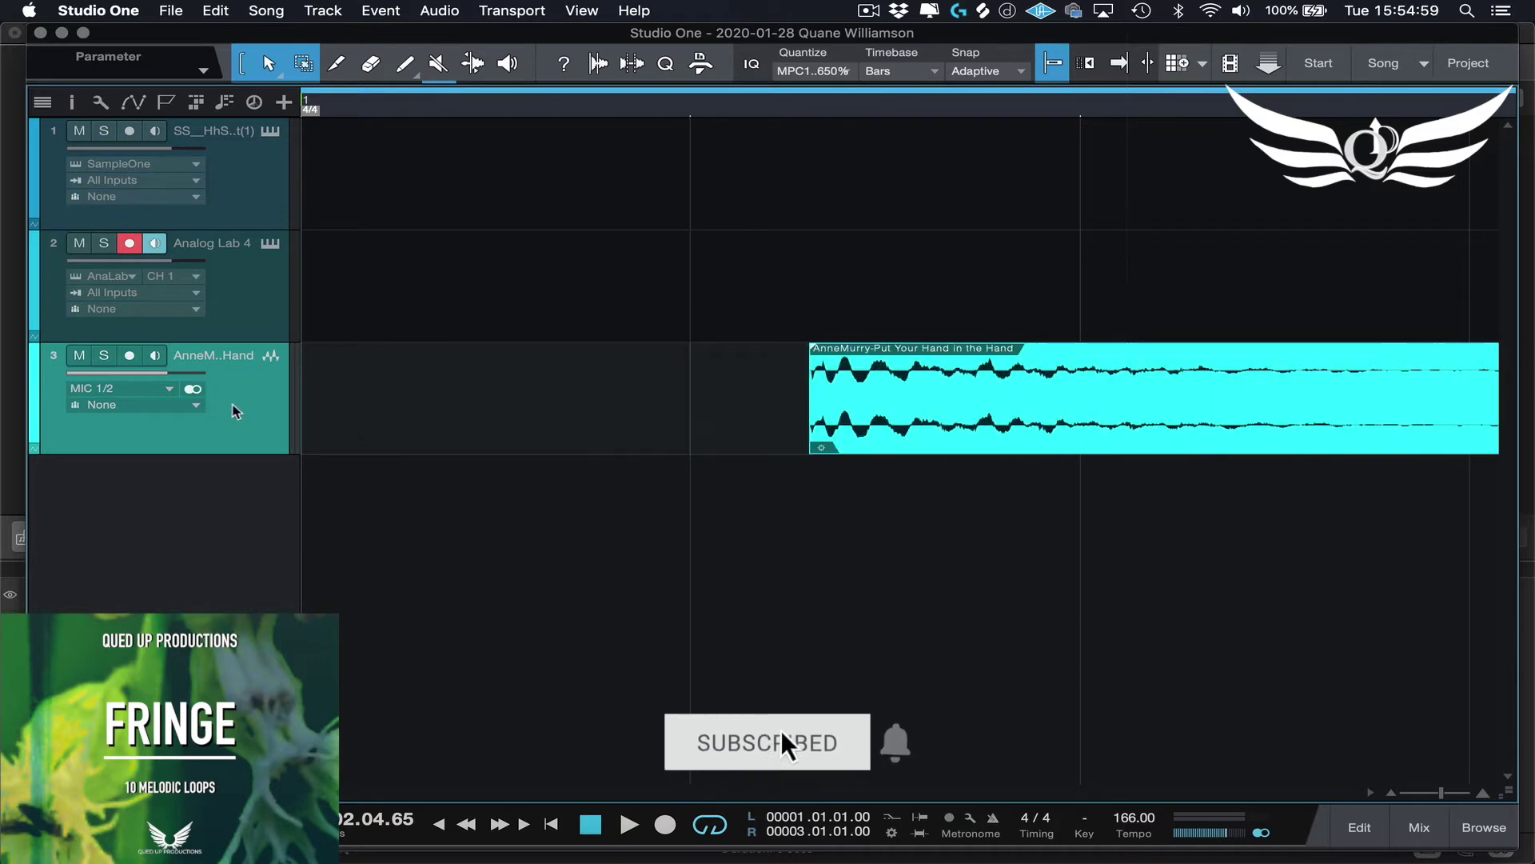
Move the AnneMurry-Put Your Hand in the Hand audio event on track 3 to the song start at bar 1
drag(1120, 440, 602, 446)
key(e)
key(e)
key(e)
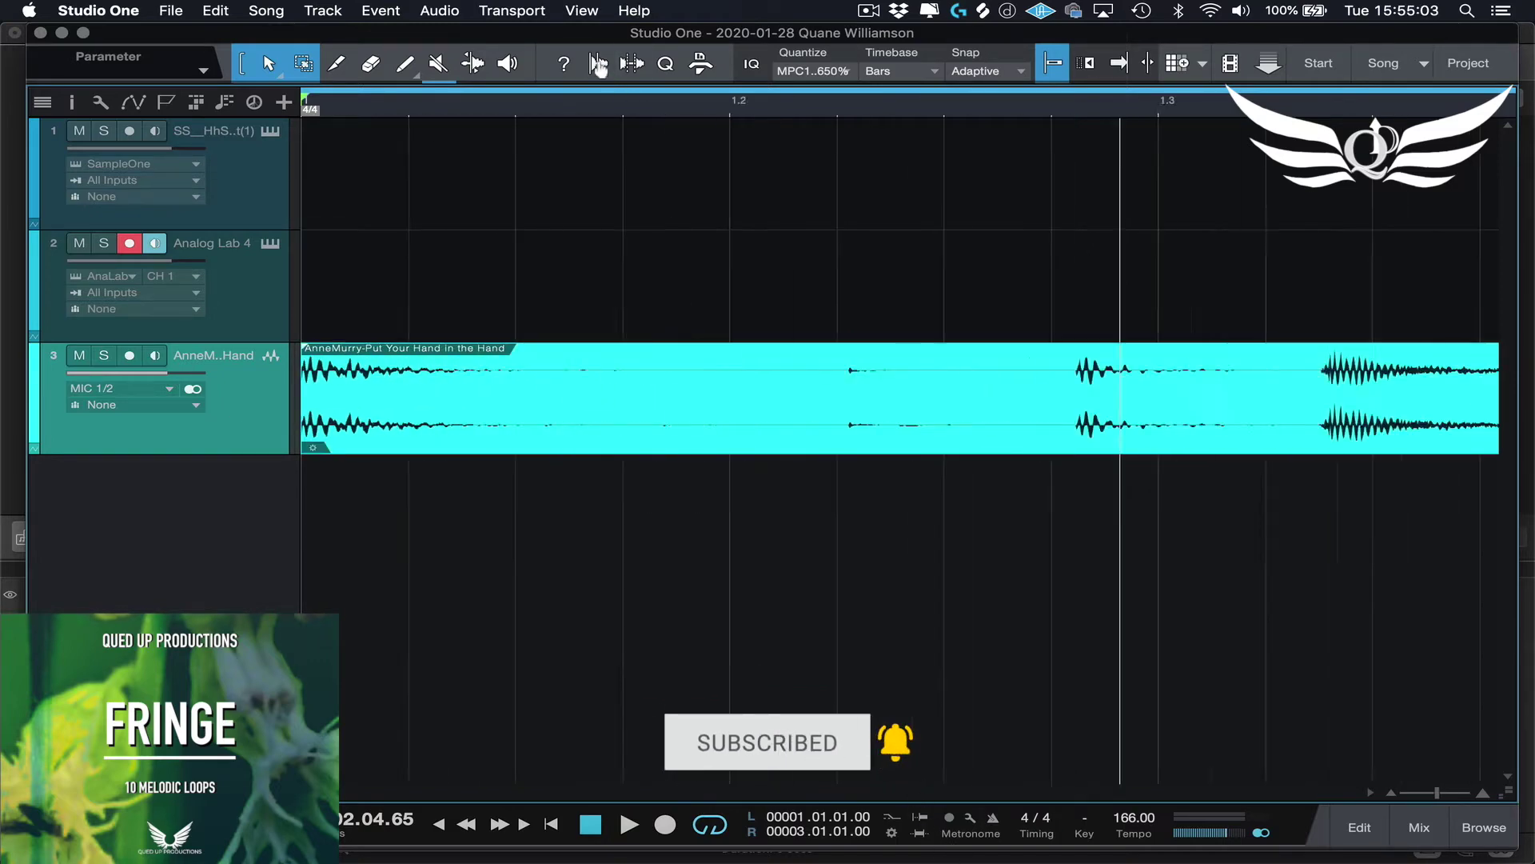
drag(763, 121, 740, 126)
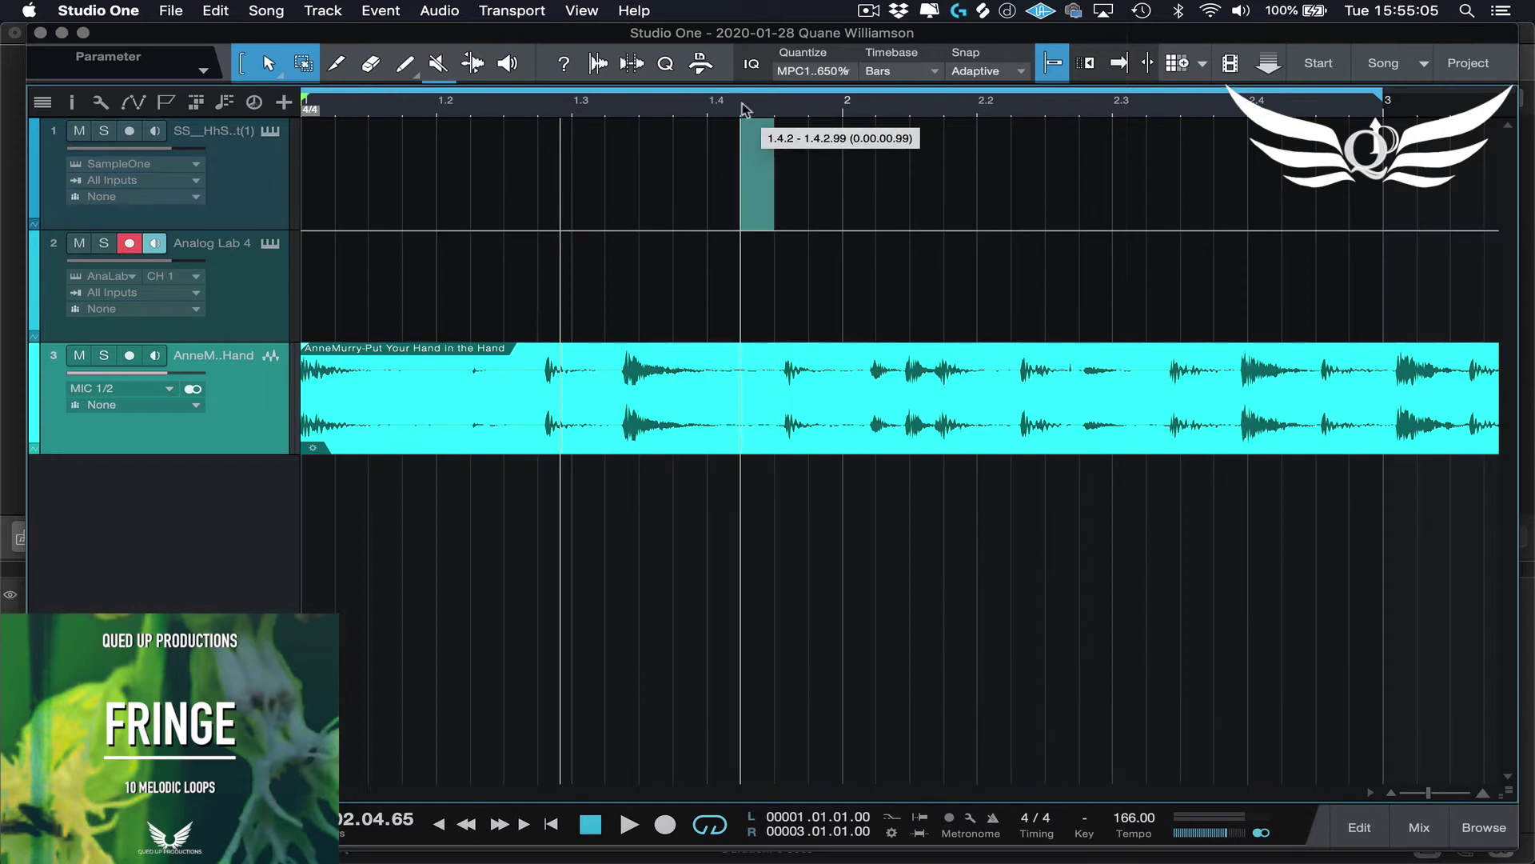
click(807, 190)
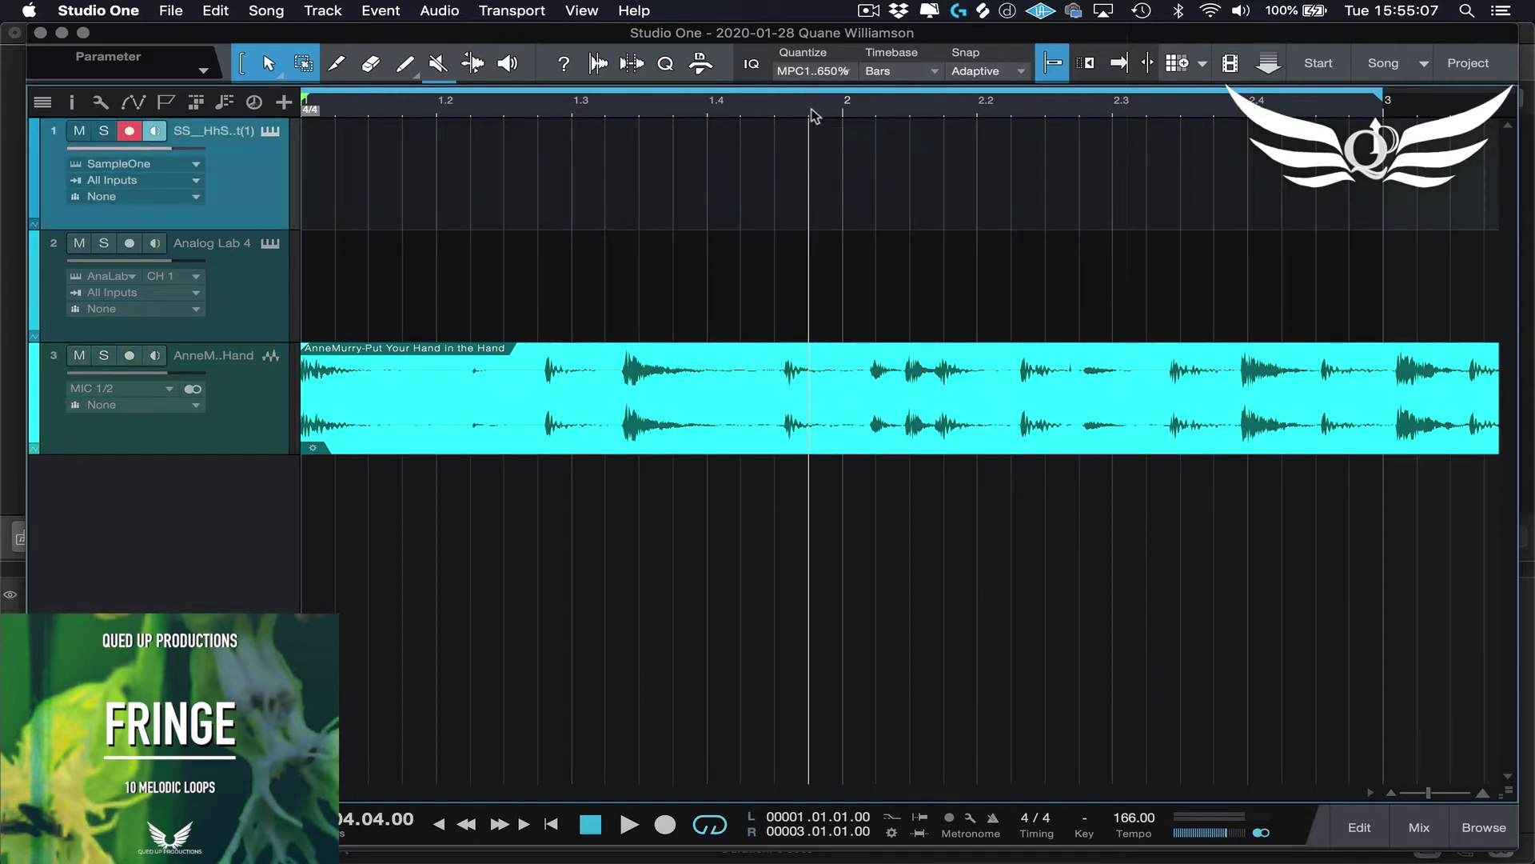
key(w)
key(e)
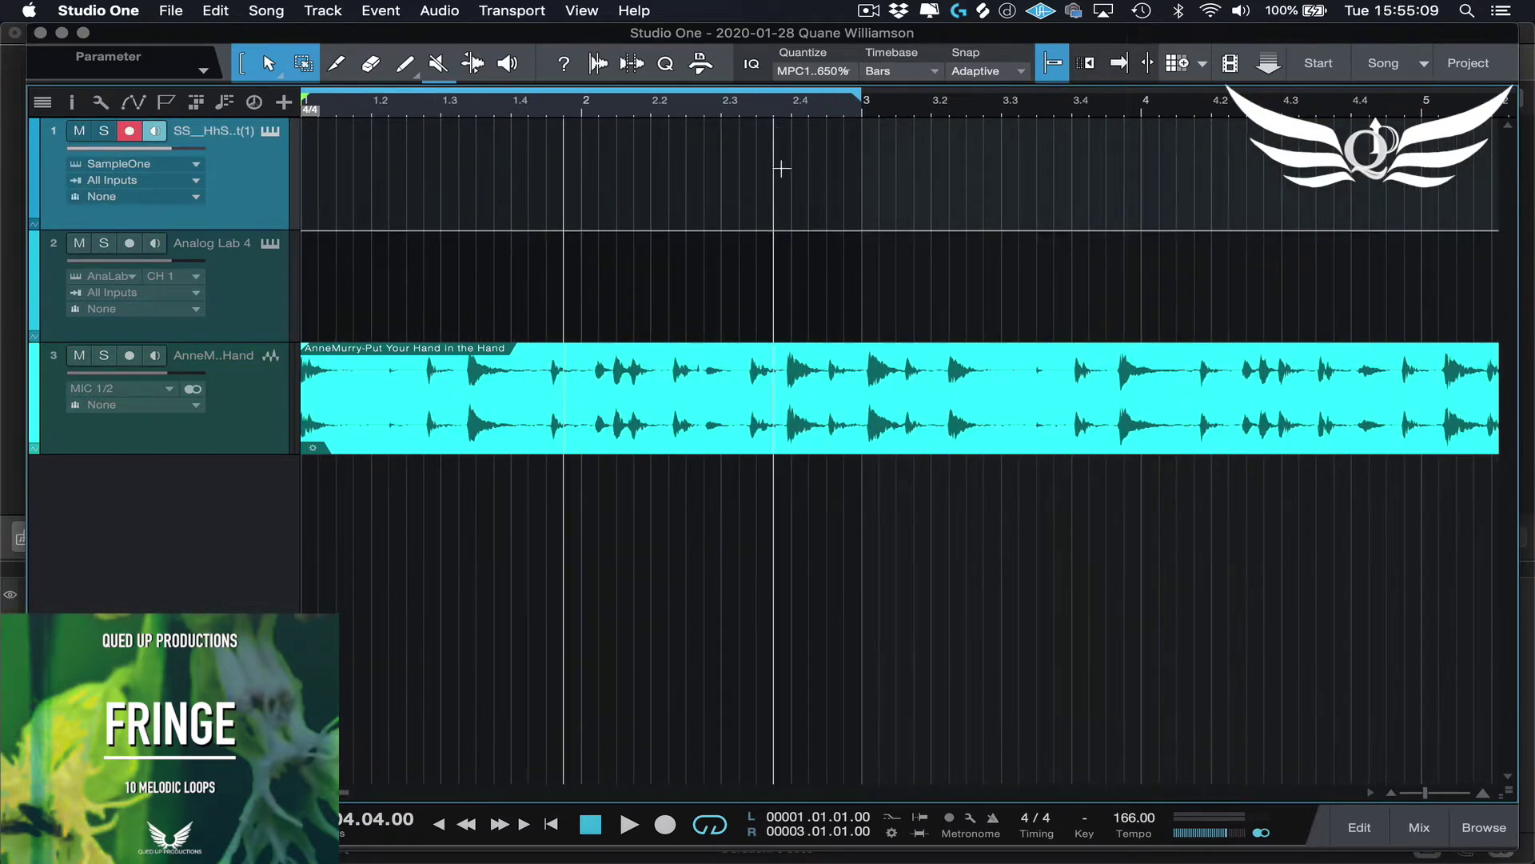
Play the looped range from bar 1 to bar 3 to check where the drum phrase ends
key(f)
key(space)
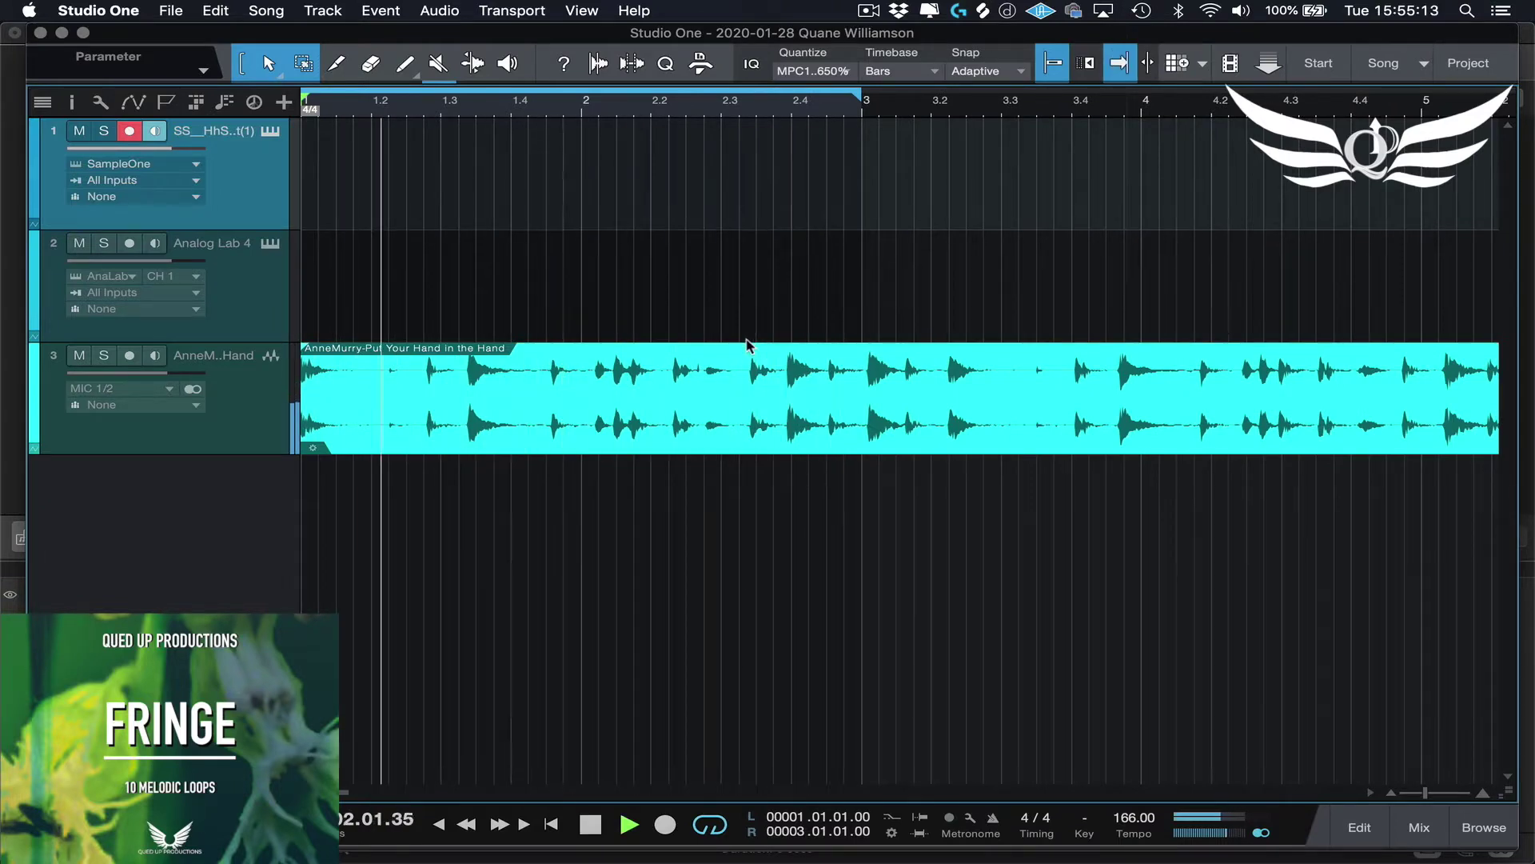
key(space)
key(space)
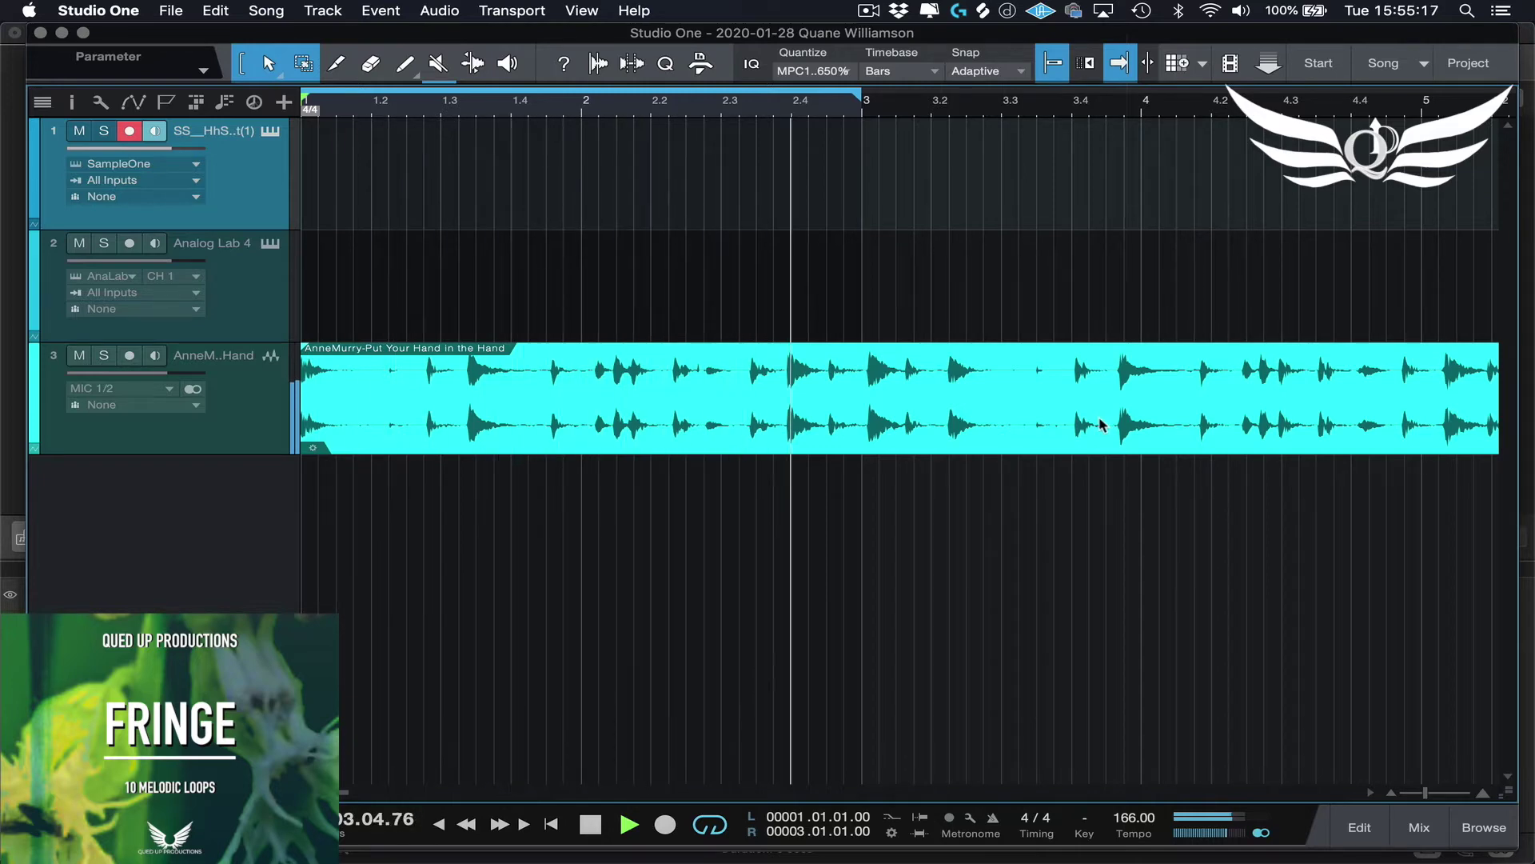
key(space)
Extend the loop end to 3.4.4, play the range, and split the AnneMurry audio event at the loop end
drag(856, 97, 1101, 157)
key(space)
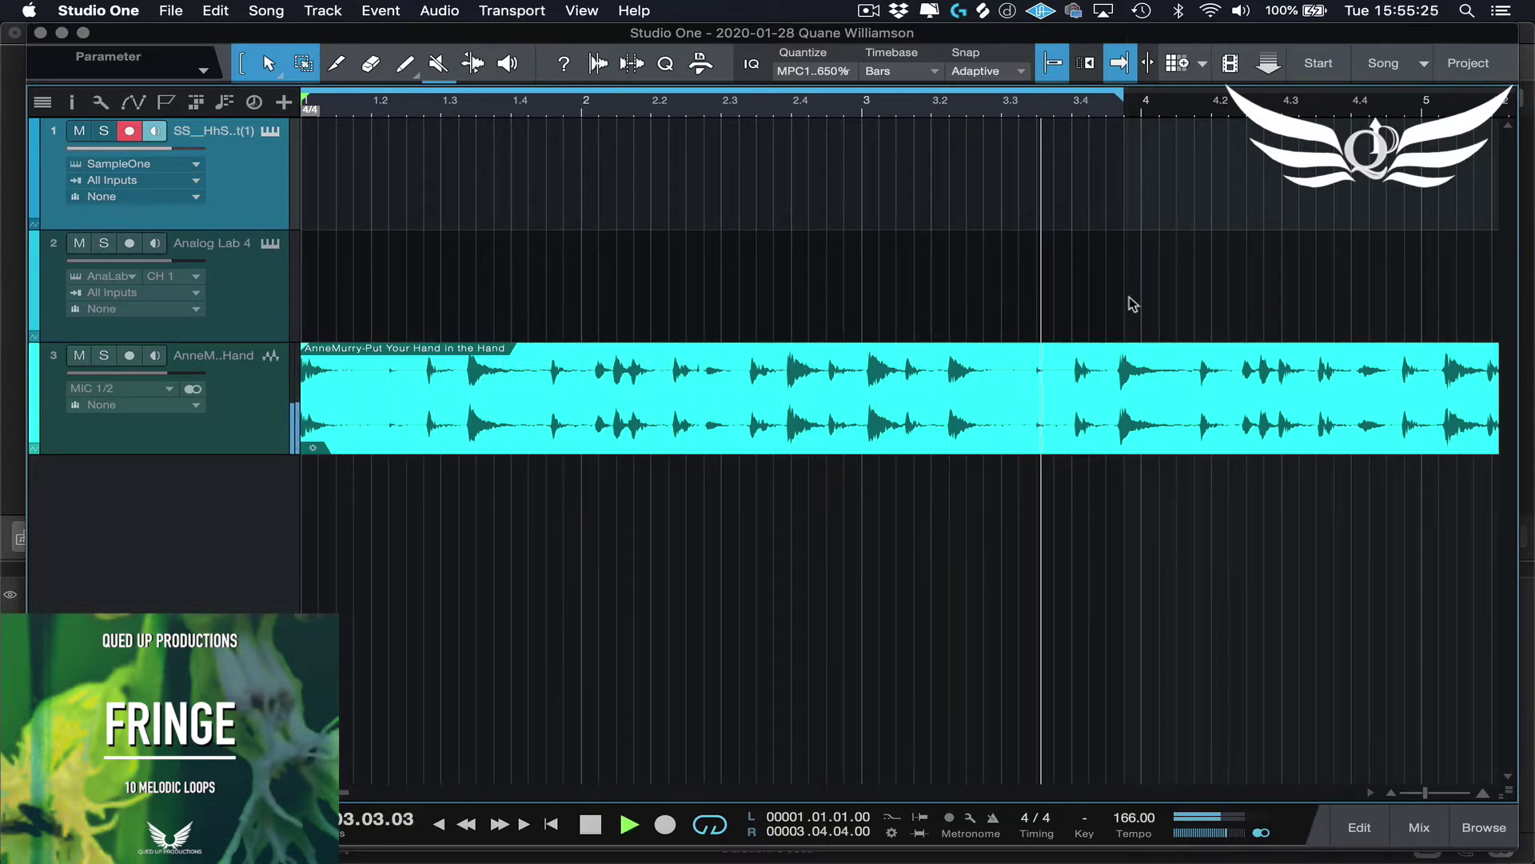
key(space)
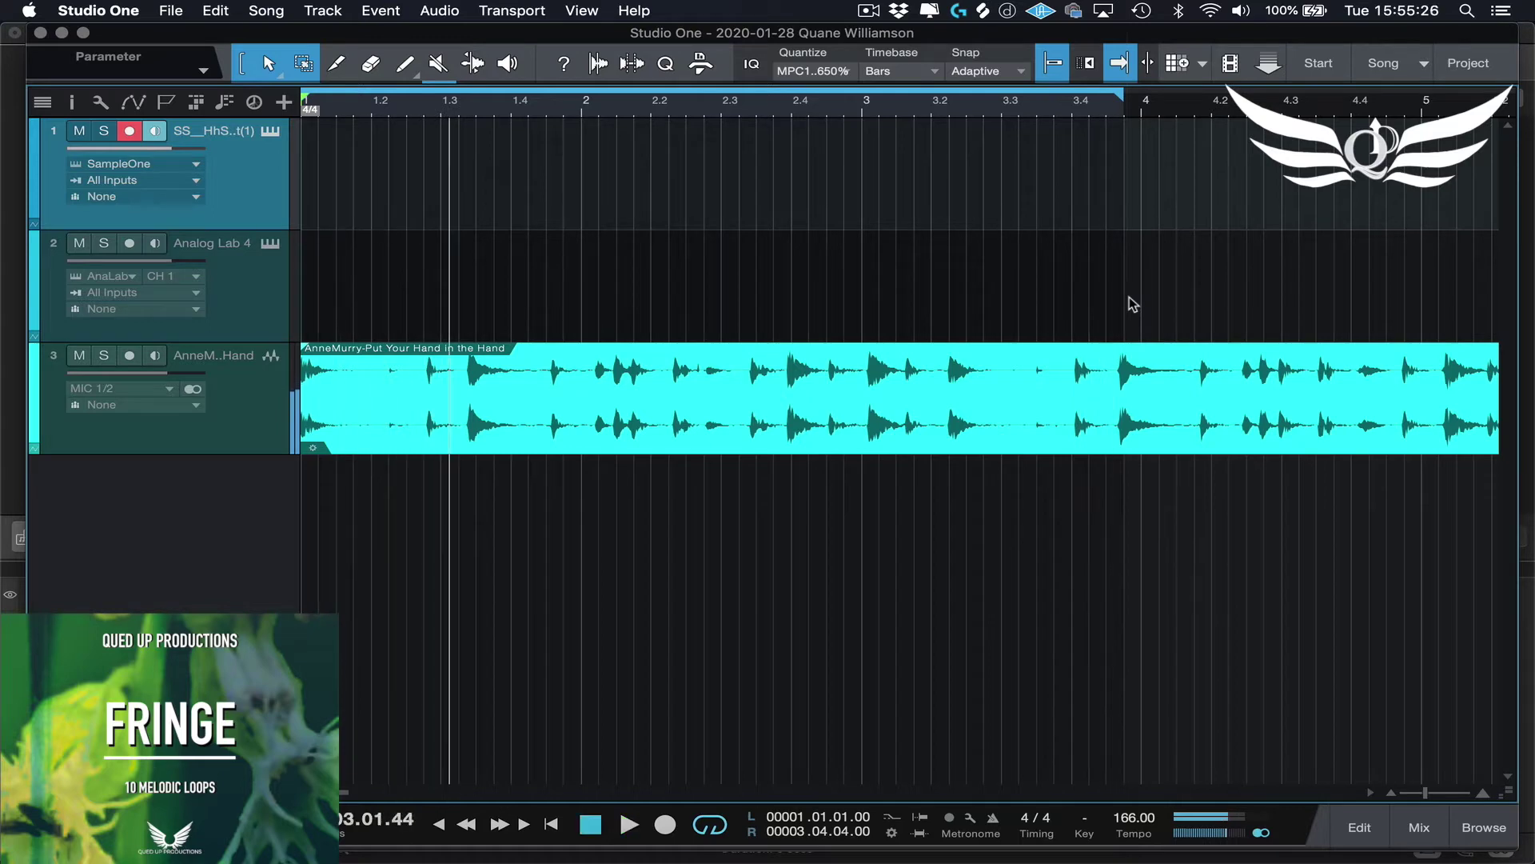
click(1118, 389)
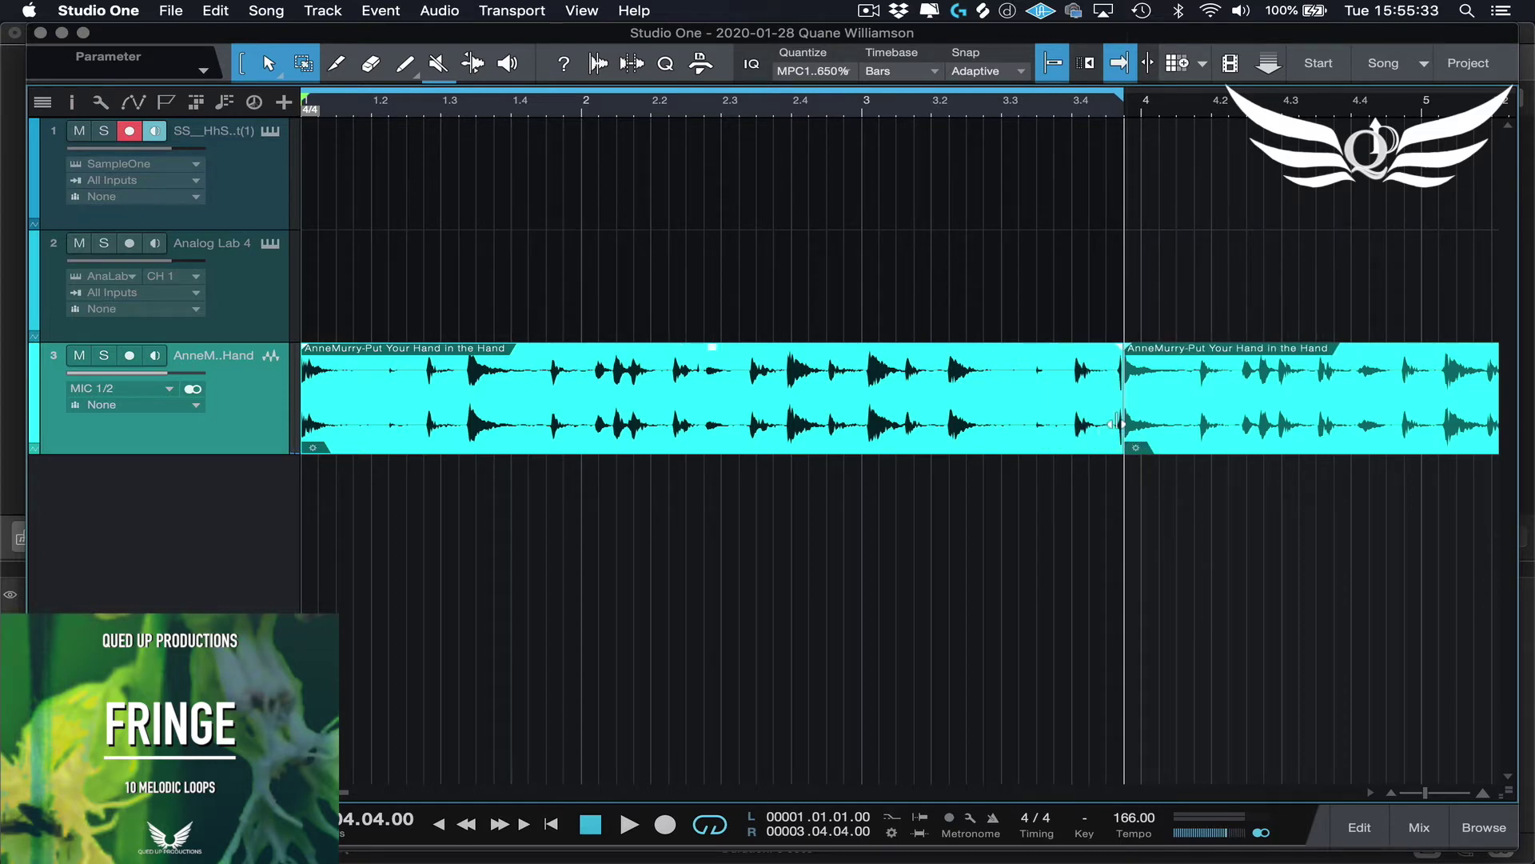
Trim the end of the first AnneMurry audio piece back to just before the drum hit following beat 3.2
drag(1118, 418, 984, 417)
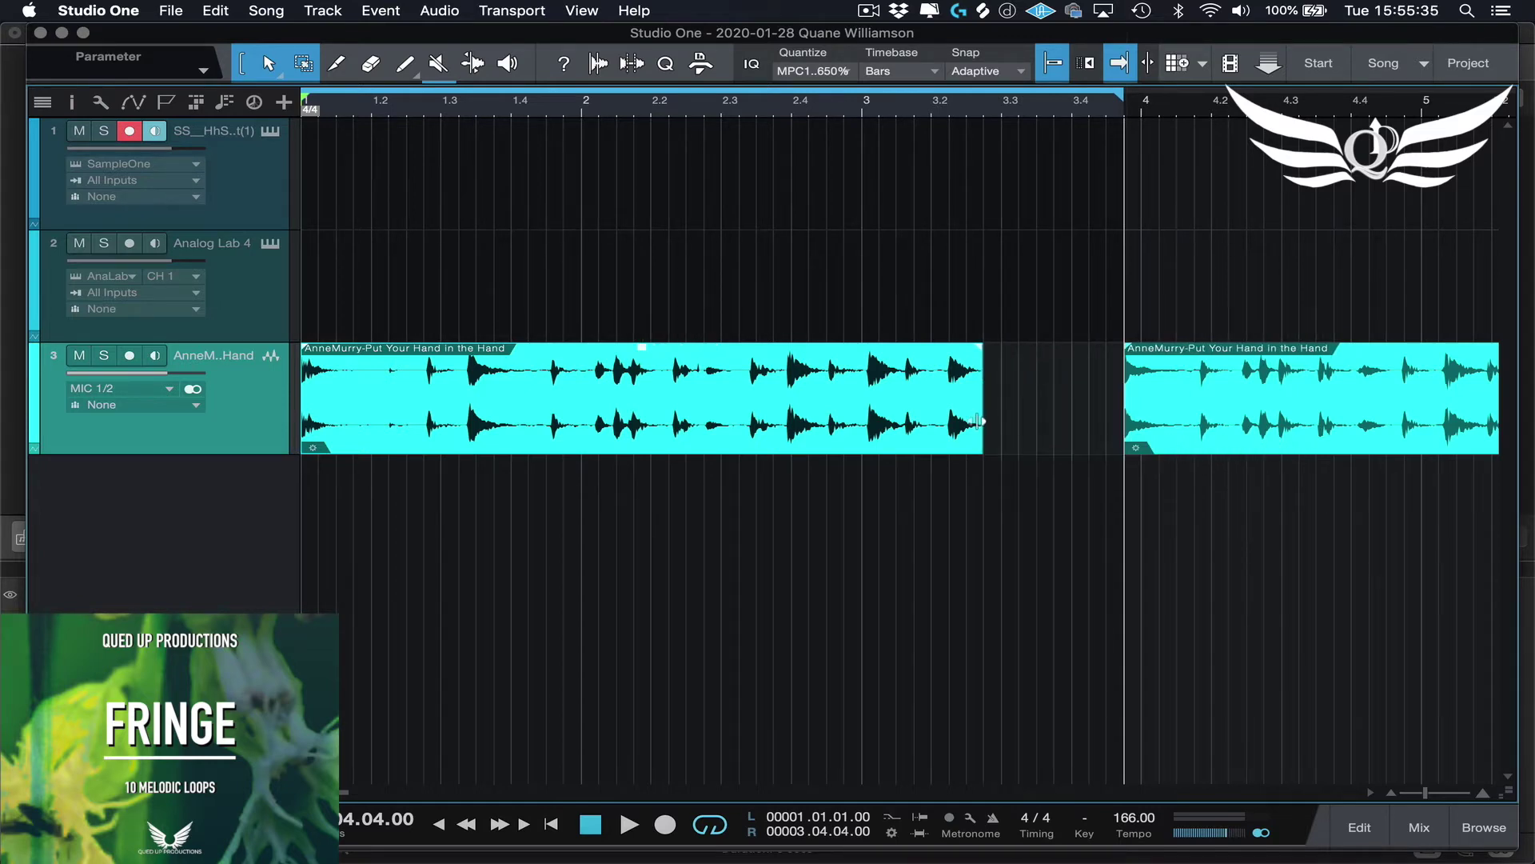
key(space)
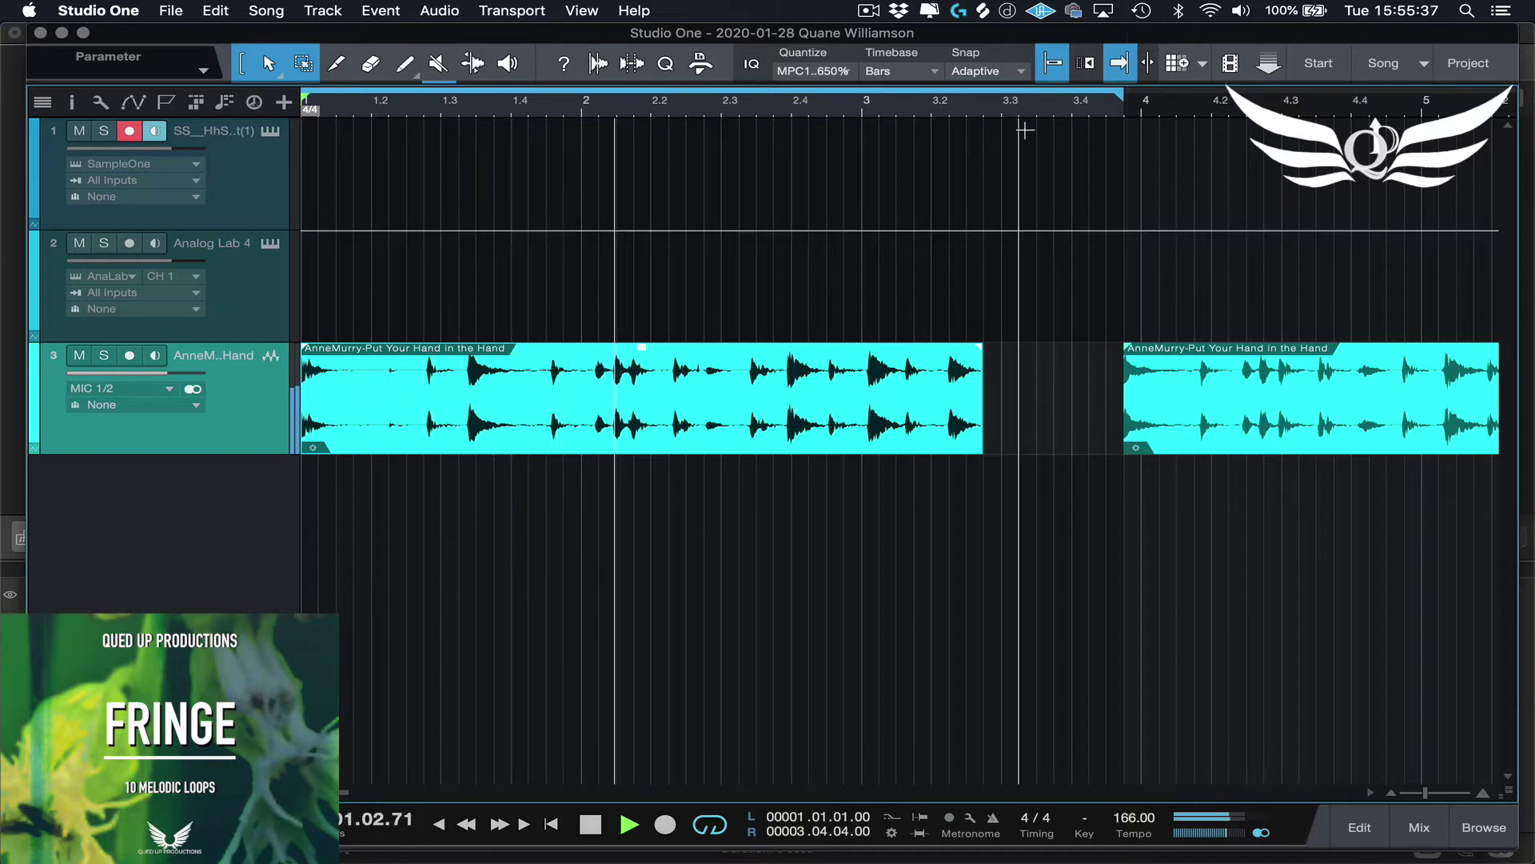
key(space)
drag(983, 405, 949, 404)
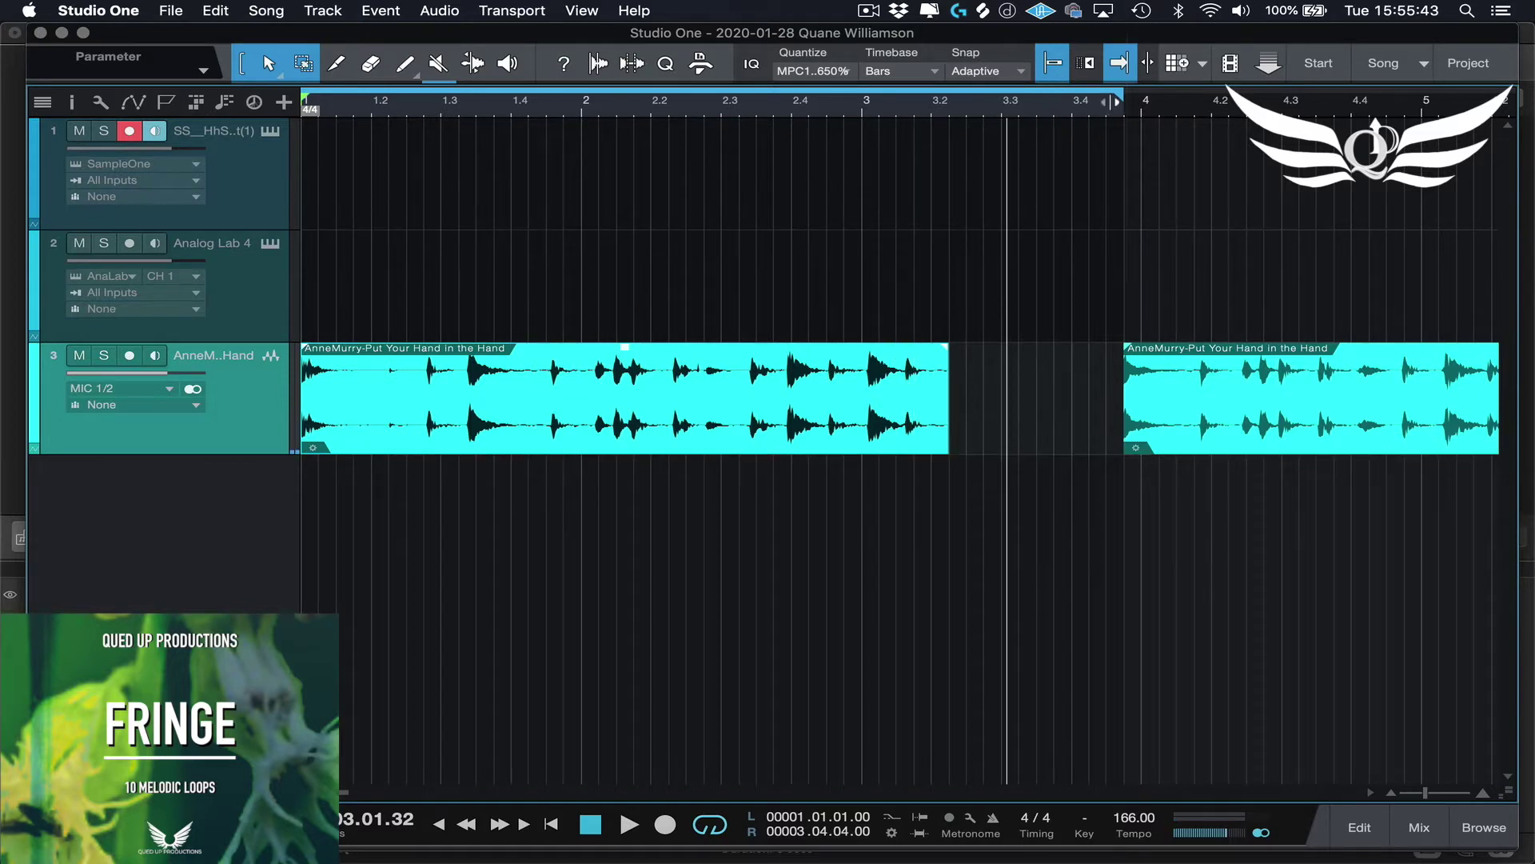
Set the loop end to bar 3 and the tempo to 144 so the trimmed drum loop fits two bars, checking by playback
drag(983, 124, 896, 127)
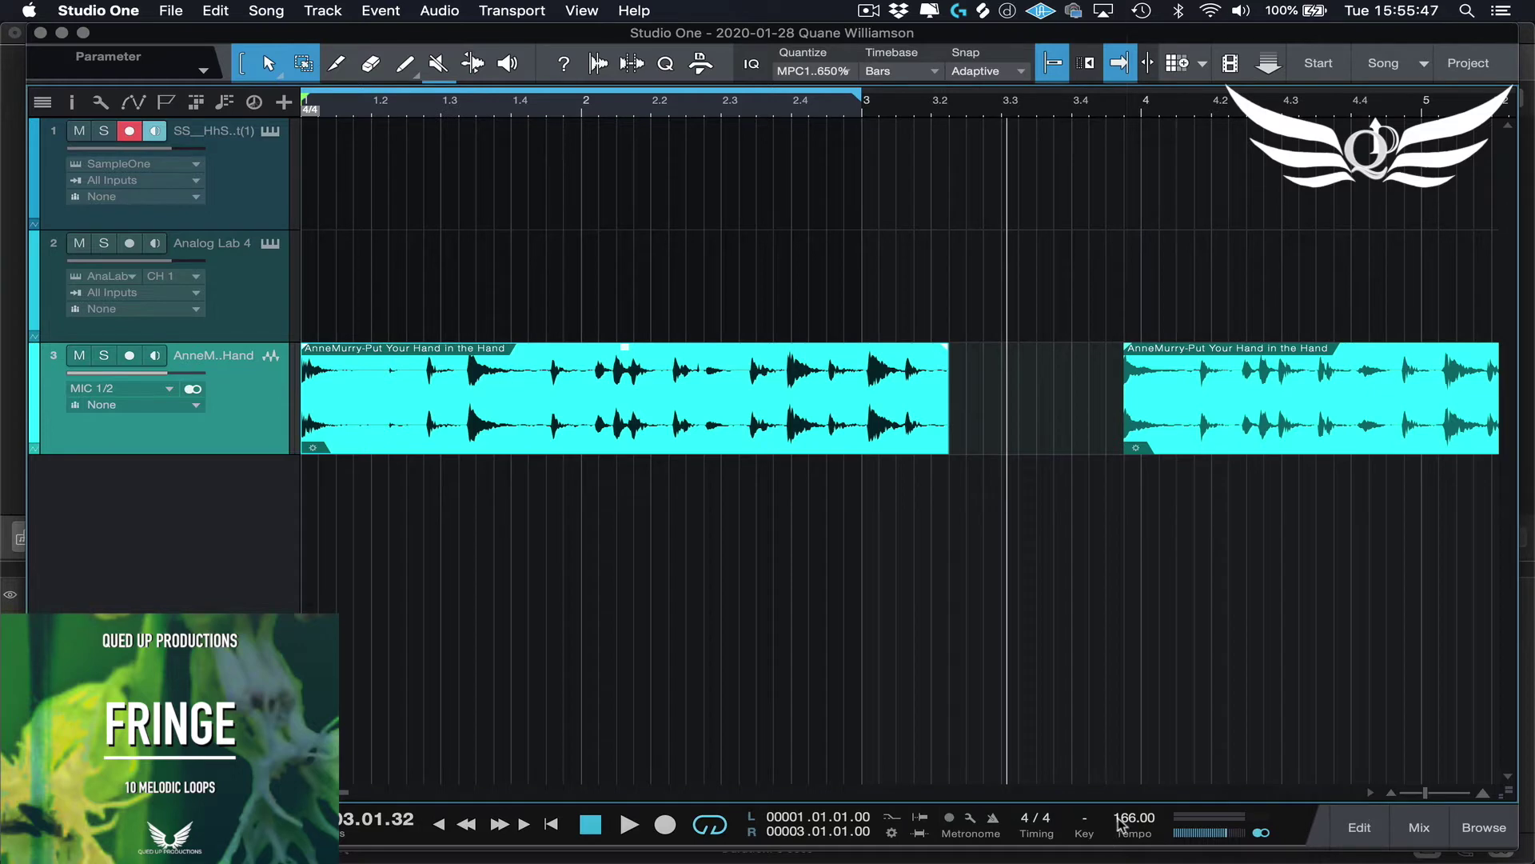
drag(1128, 828, 1147, 850)
key(space)
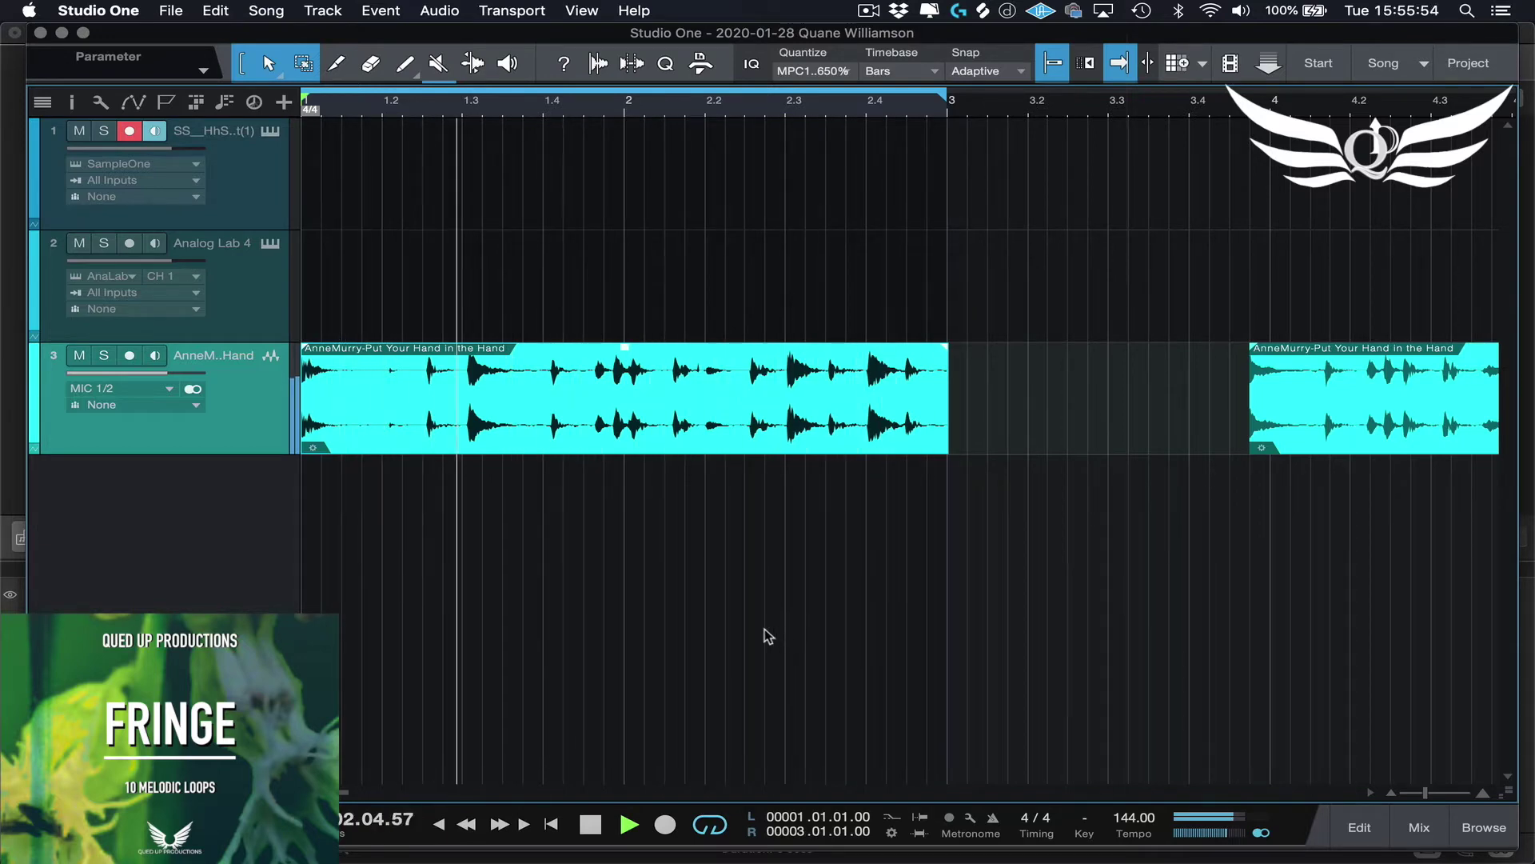
key(space)
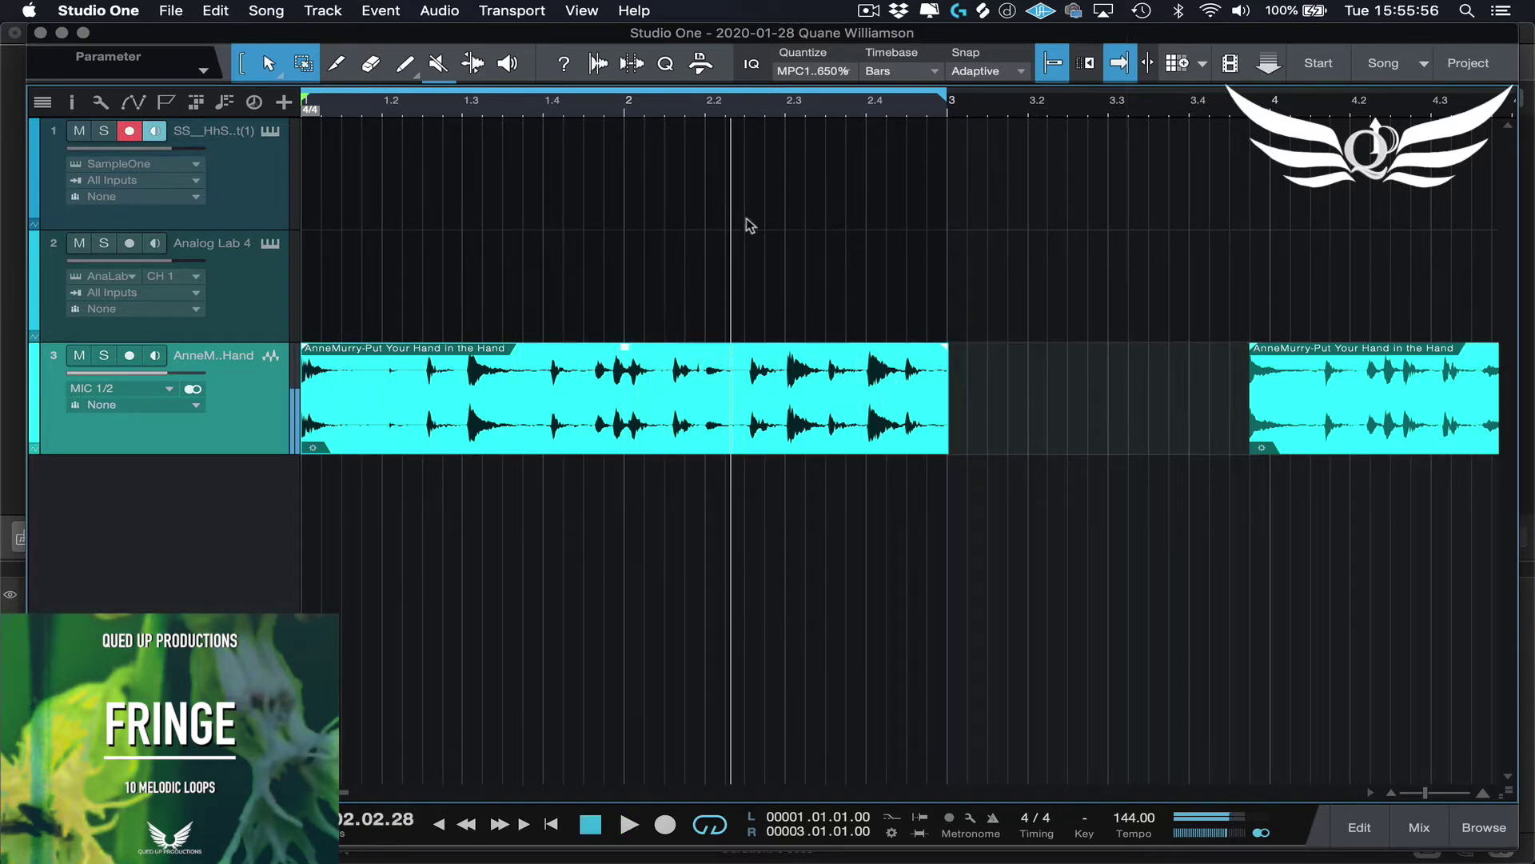
Delete the leftover AnneMurry audio piece after the trimmed two-bar loop
click(1480, 444)
key(Delete)
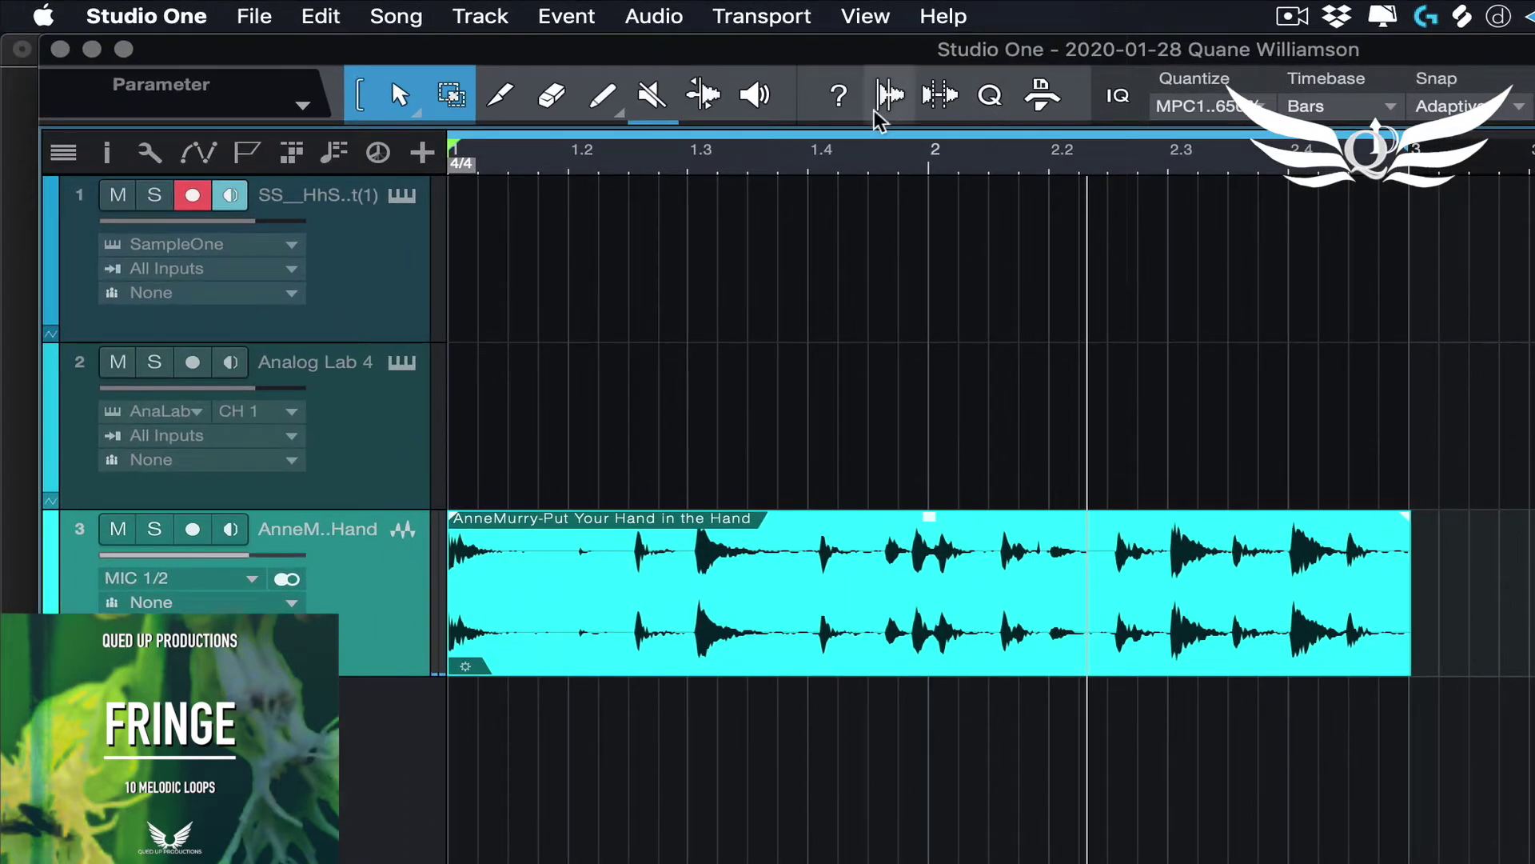
Clear the MPC1000 groove from the quantize settings and extract a new groove from the AnneMurry audio event
click(990, 95)
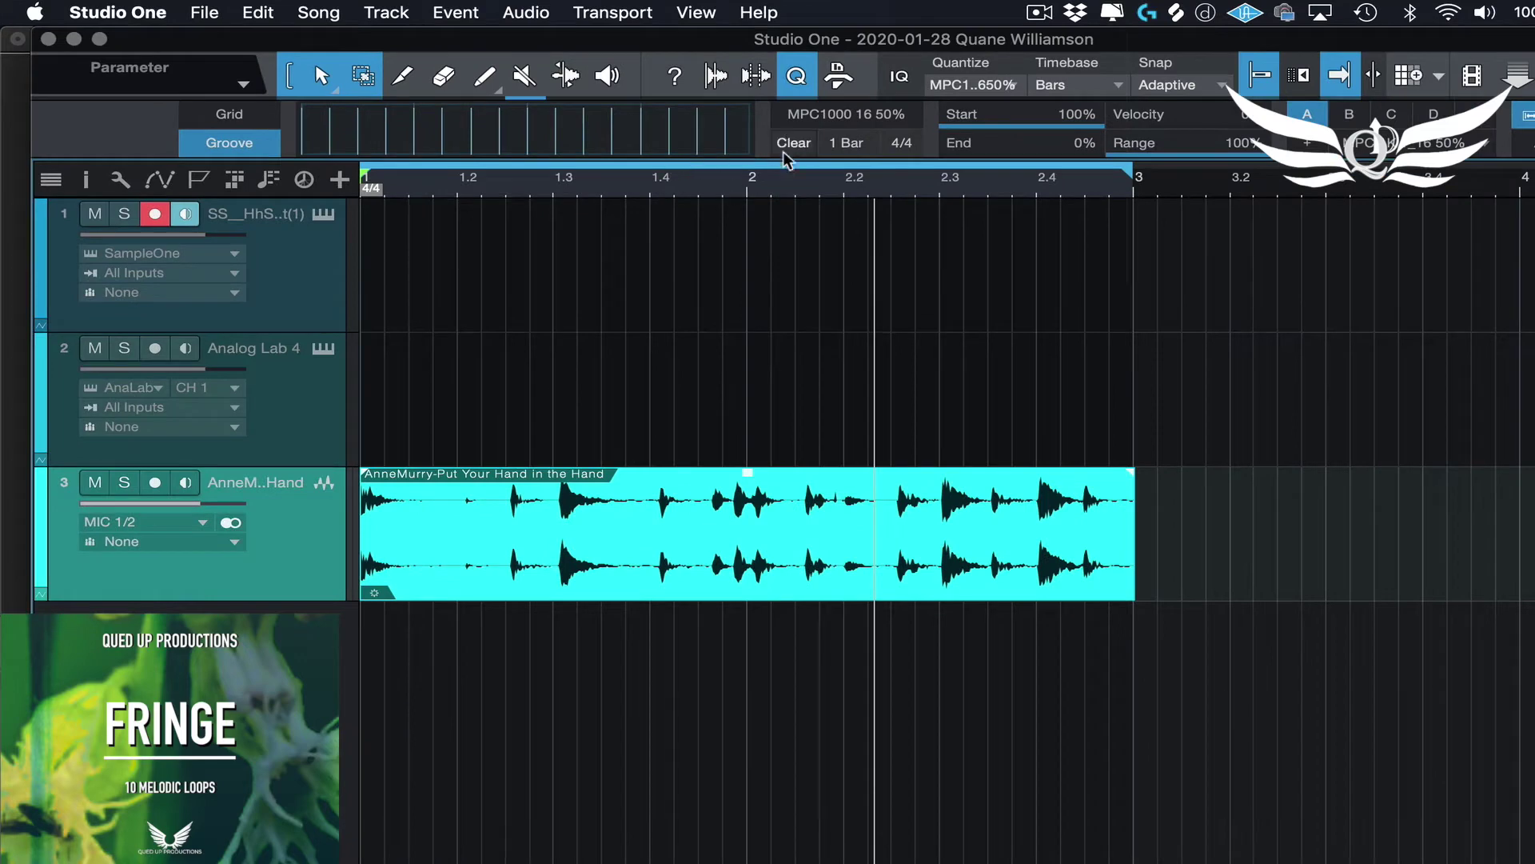
click(793, 144)
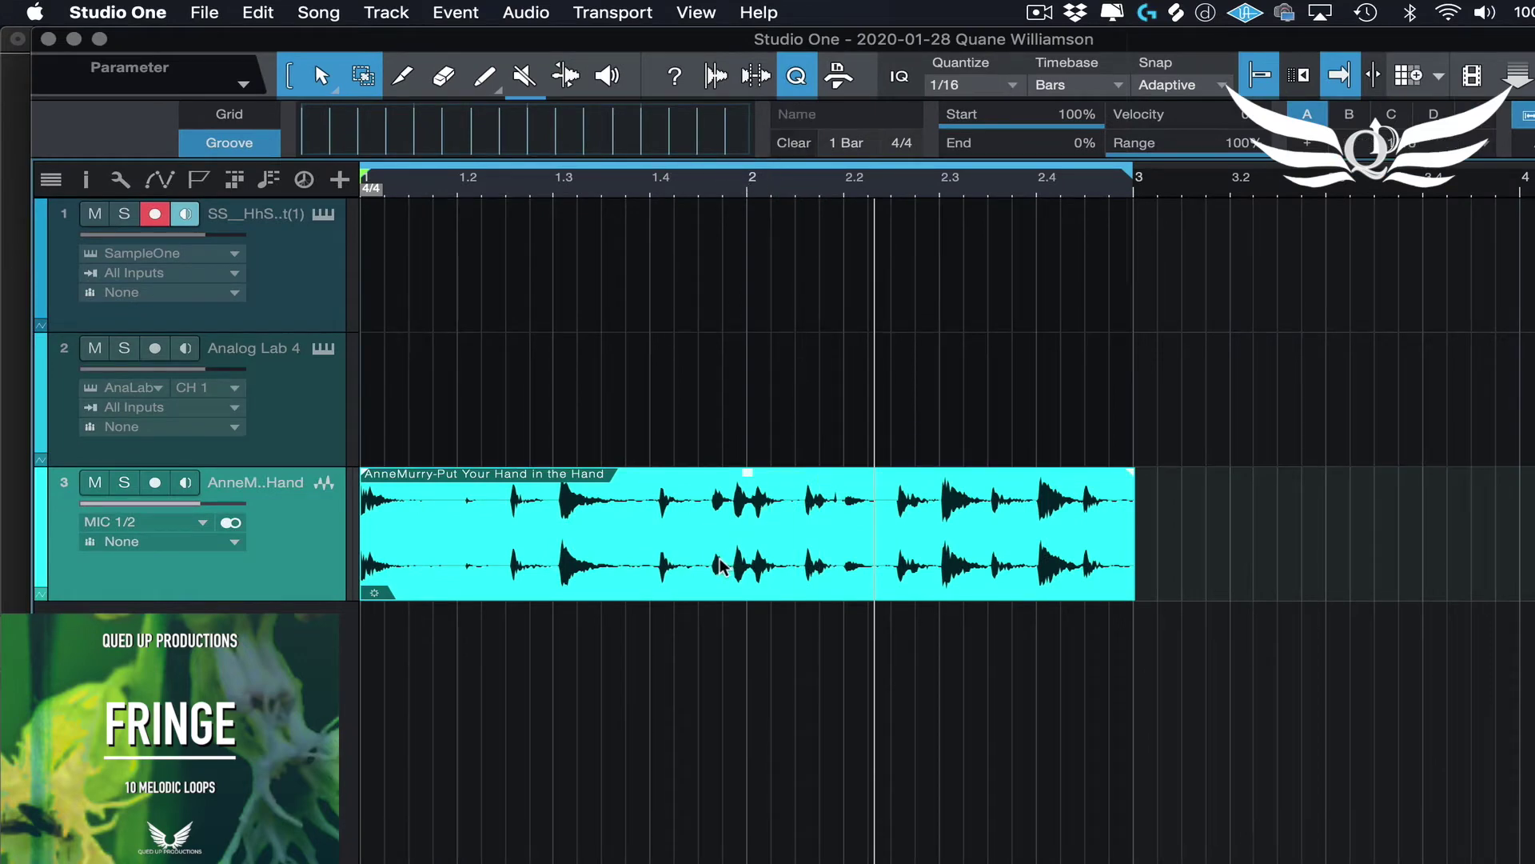
key(f)
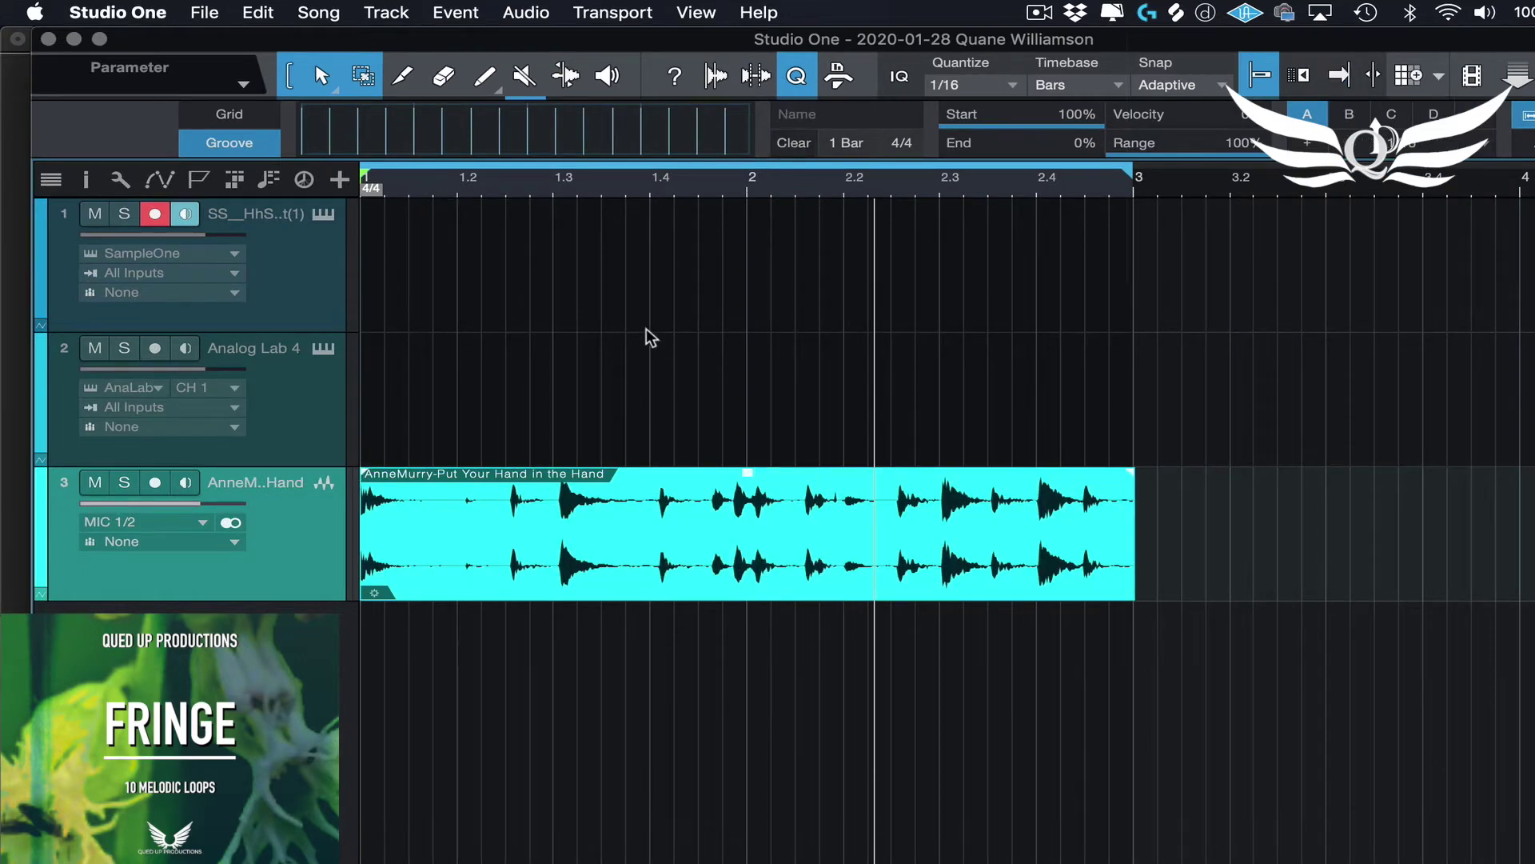
drag(566, 177, 552, 130)
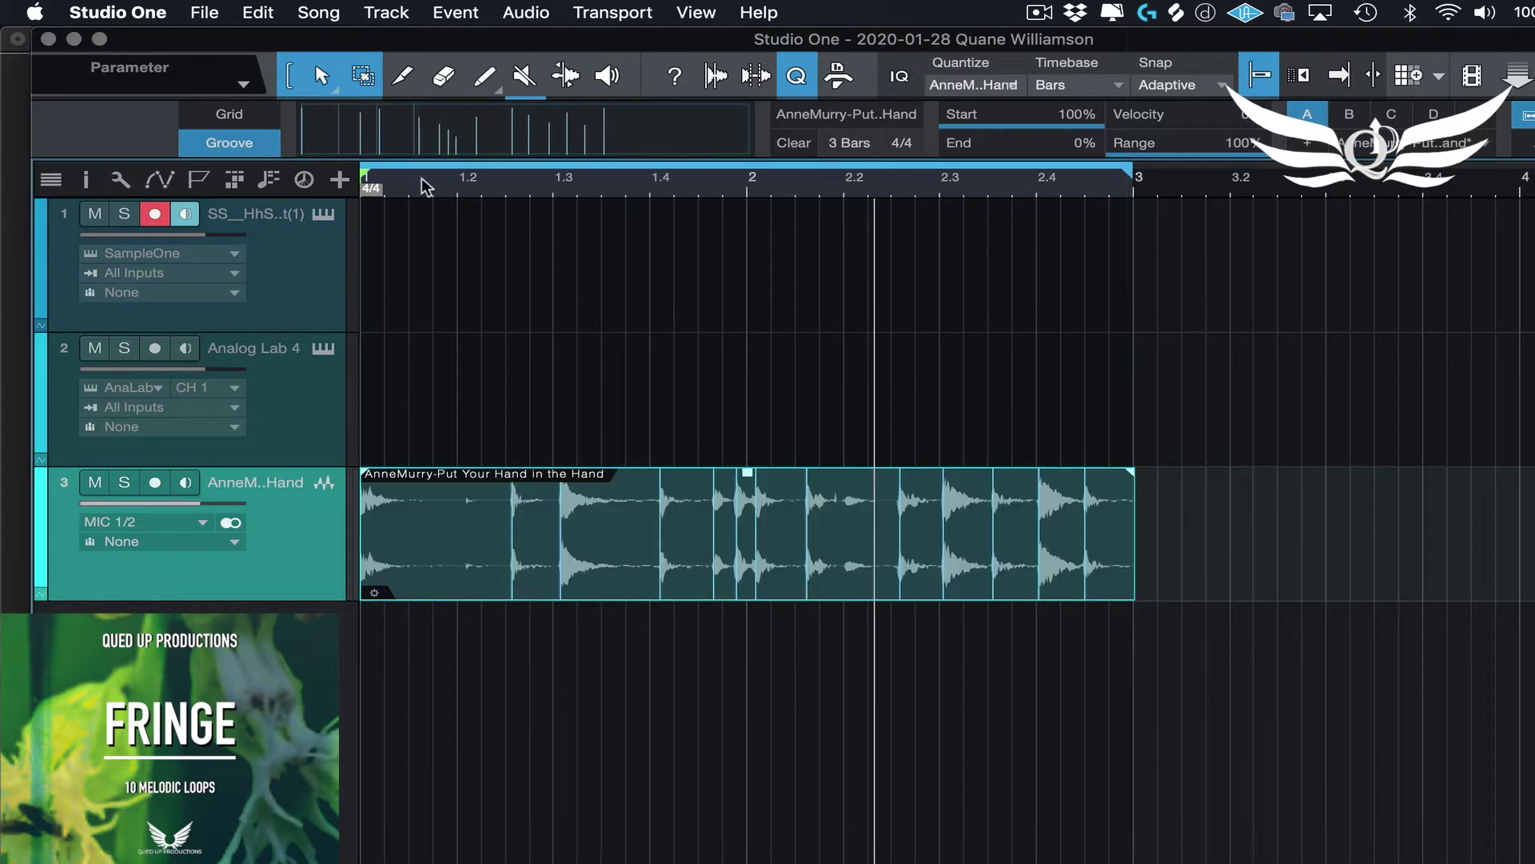
Store the extracted AnneMurry groove as a quantize preset under its suggested name, keeping the quantize mode on Groove
click(256, 116)
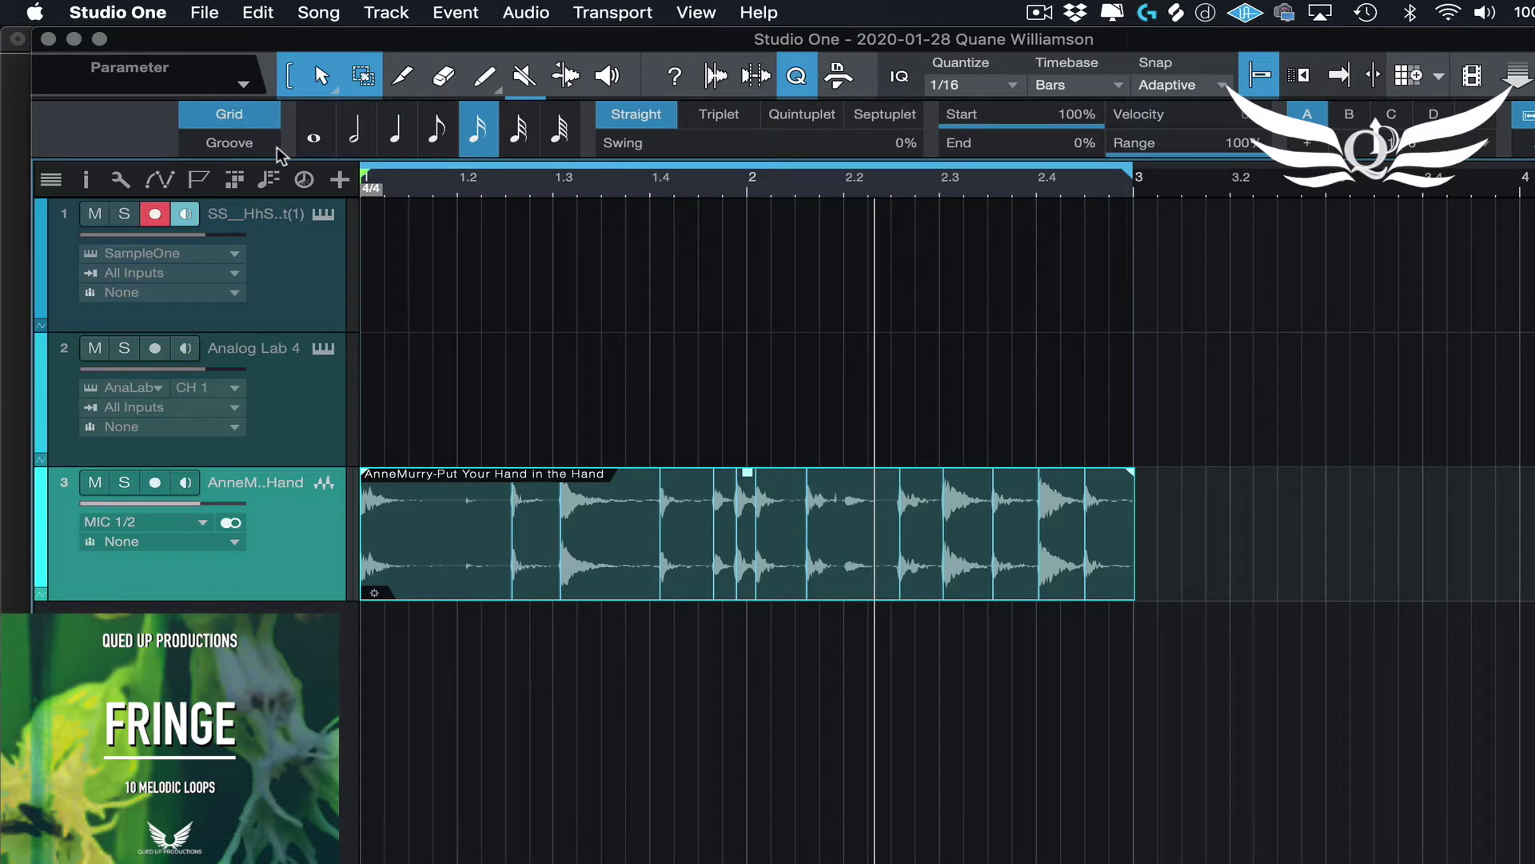
click(231, 143)
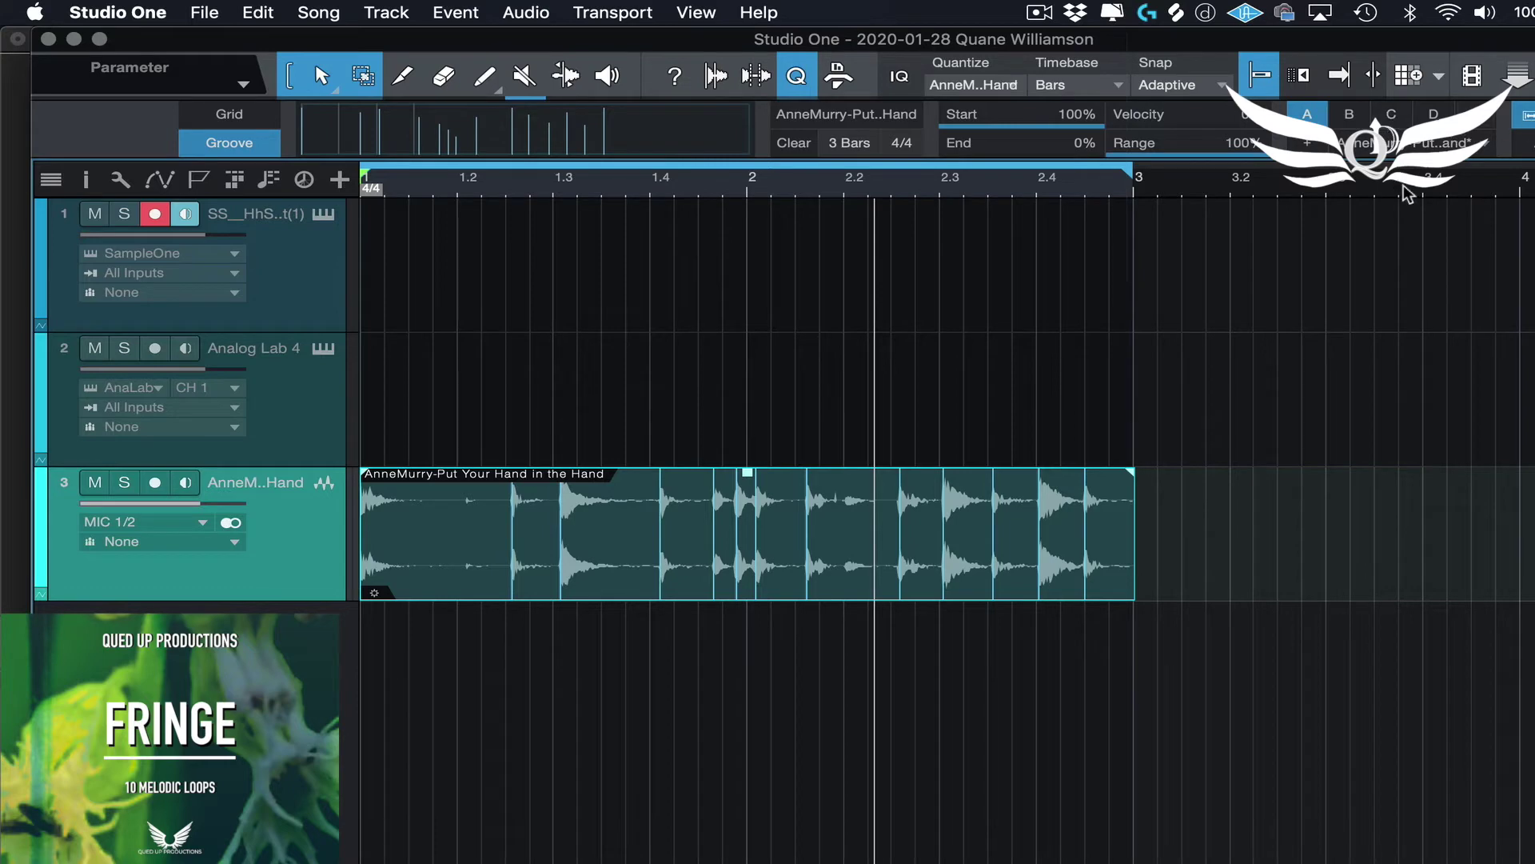
click(1309, 147)
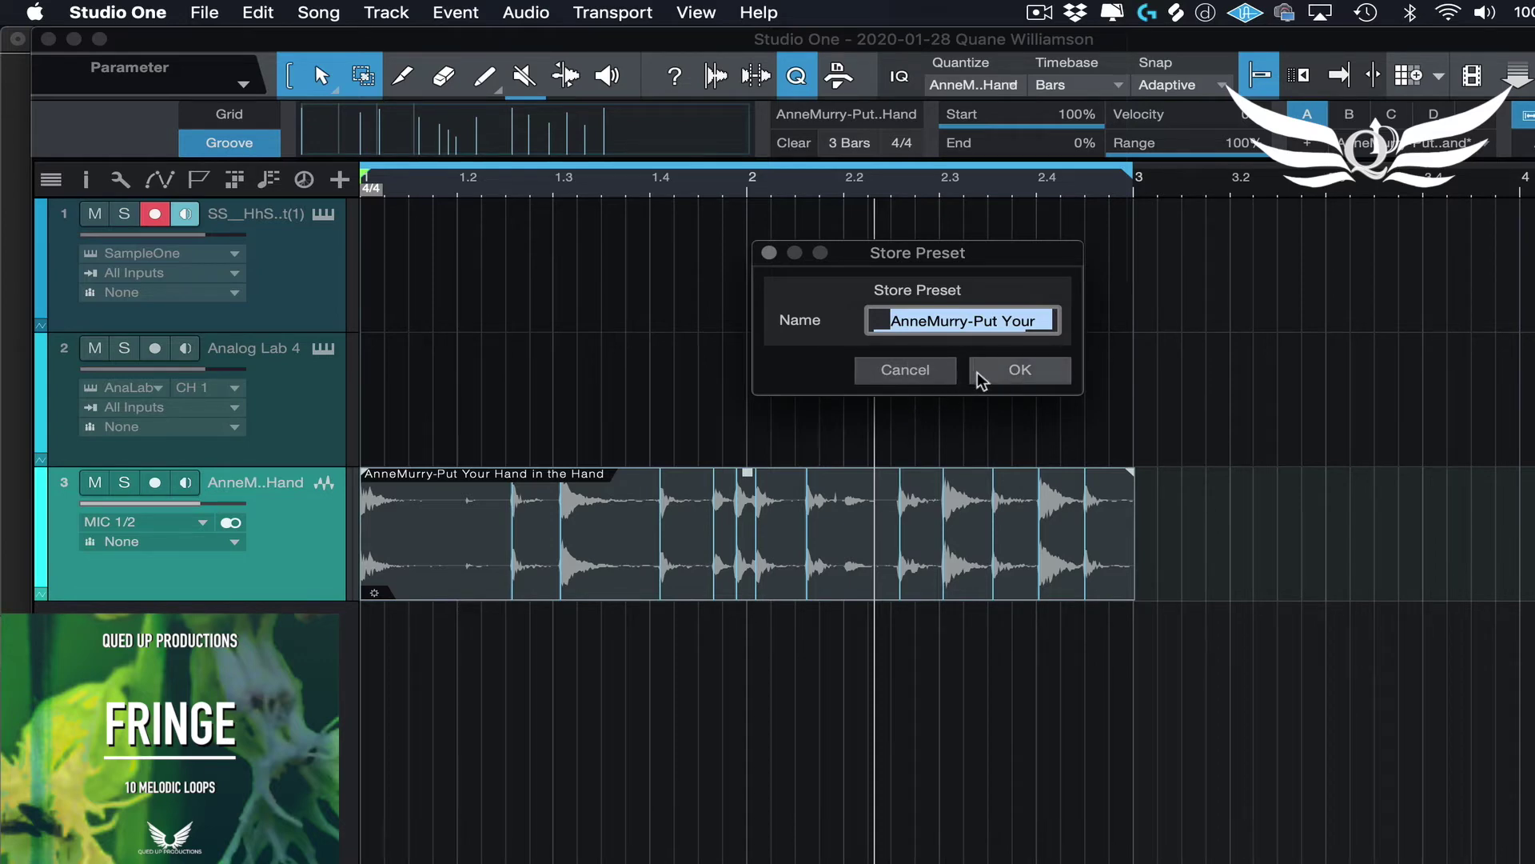
click(1012, 368)
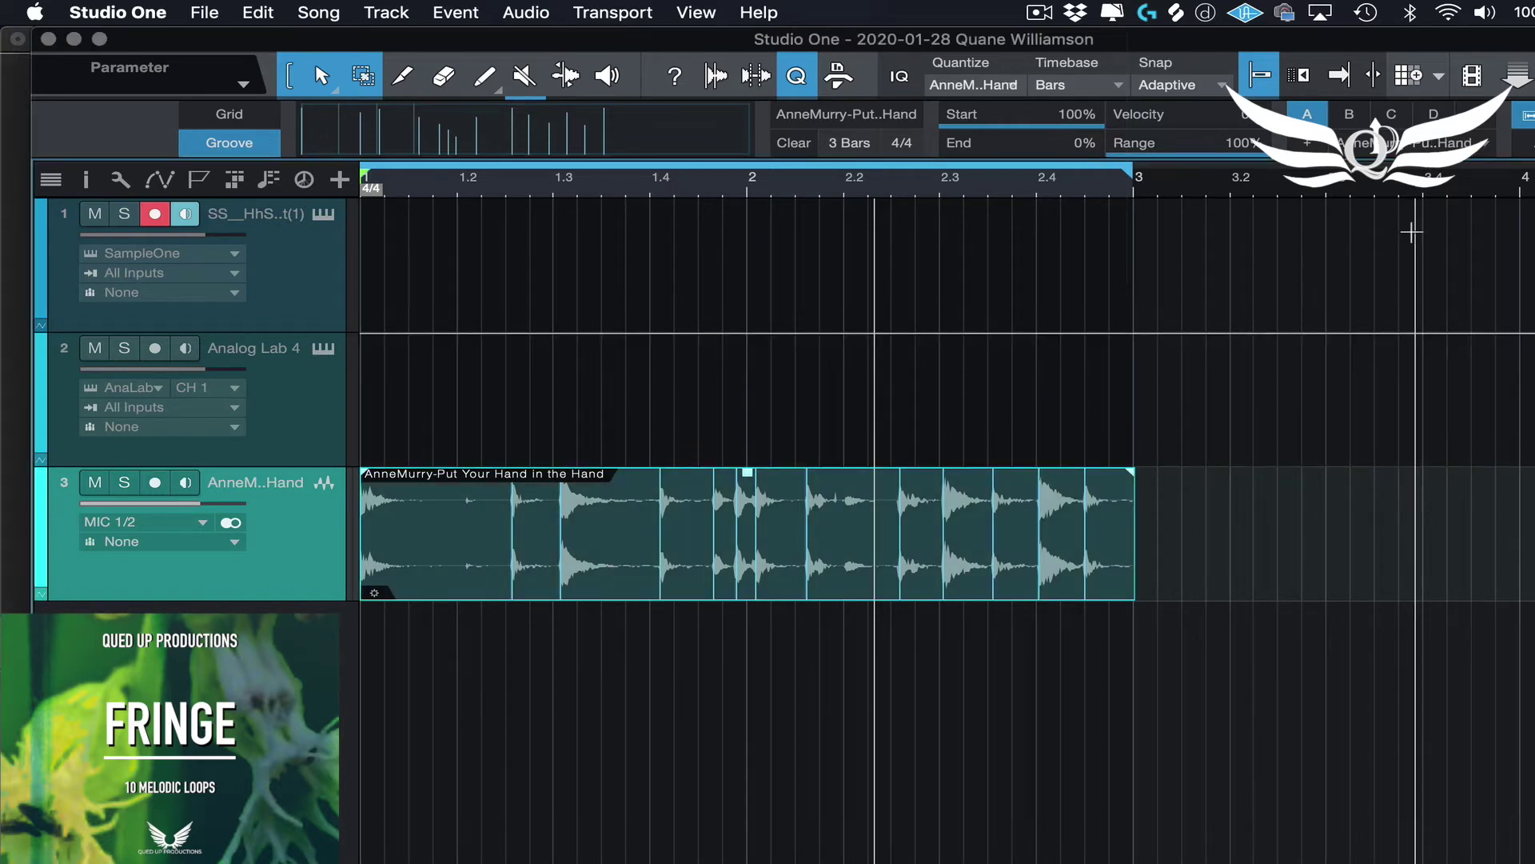
Check the quantize preset list for the stored AnneMurry groove and look through the other groove folders
click(1492, 147)
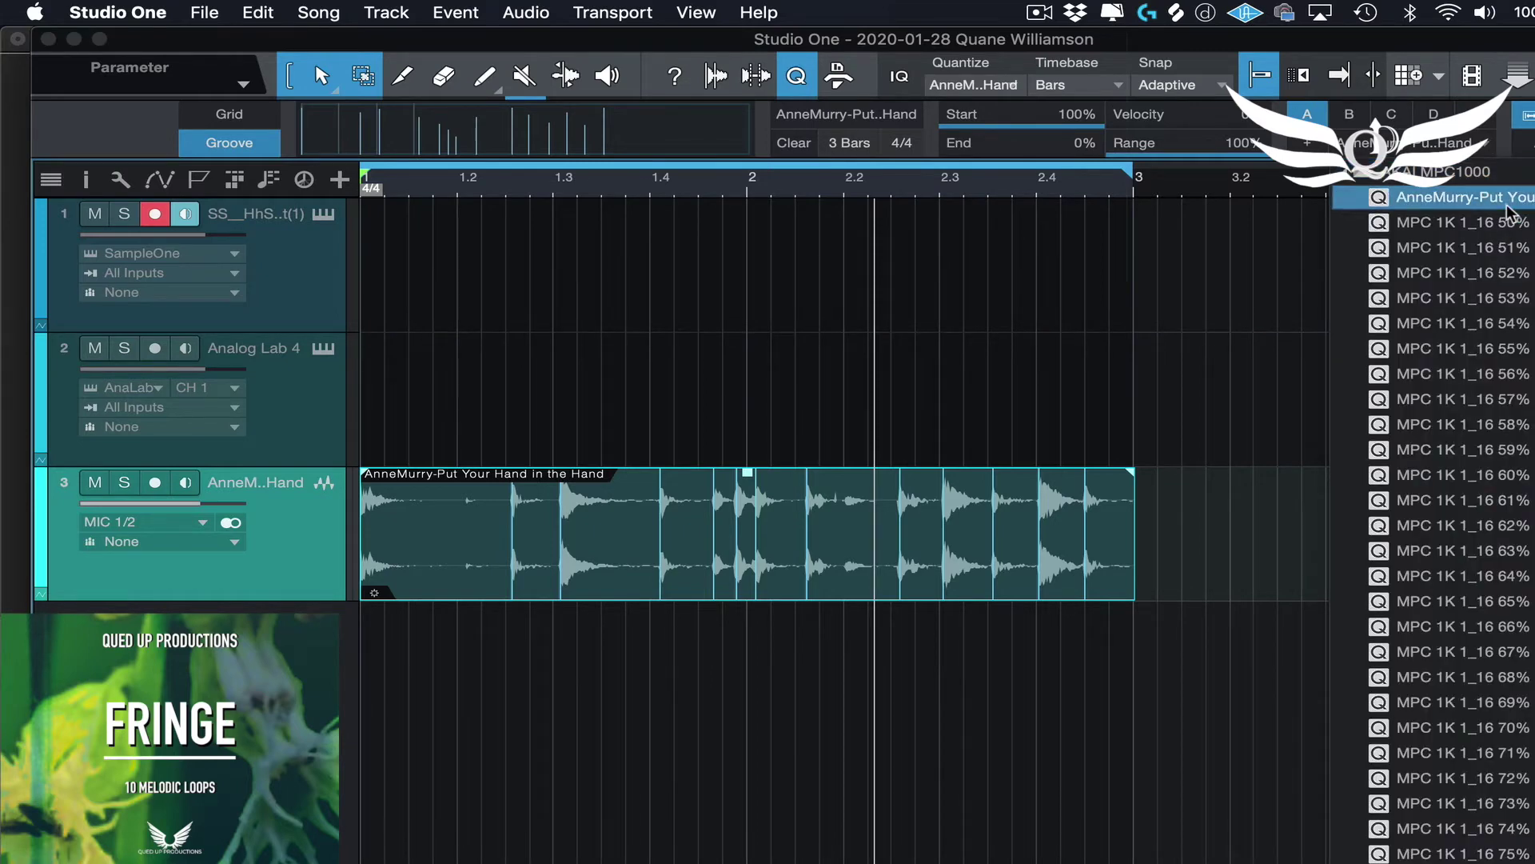
scroll(1482, 528, down, 15)
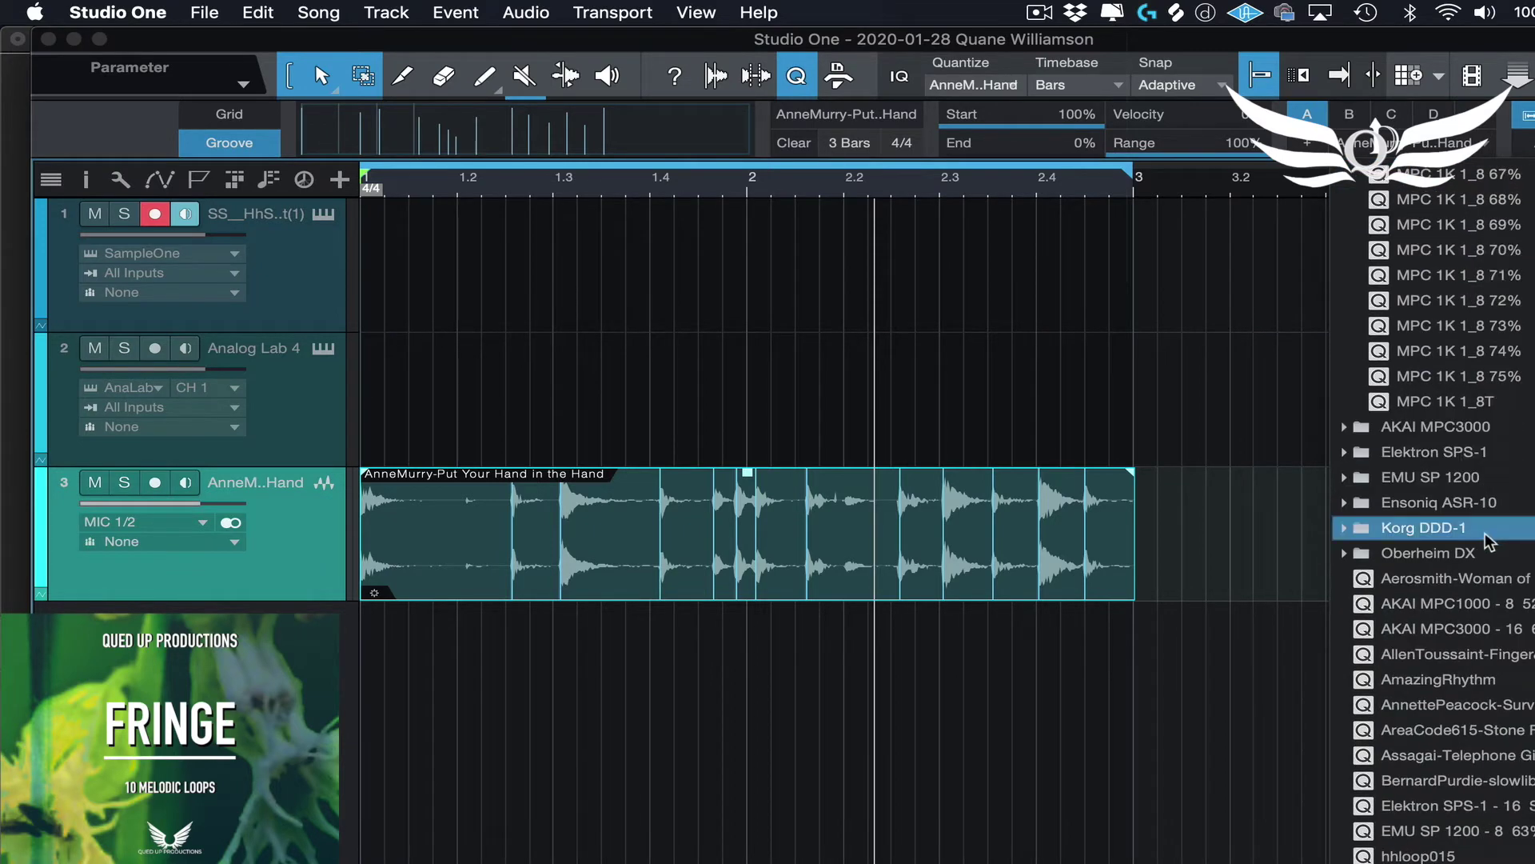
scroll(1487, 480, up, 1)
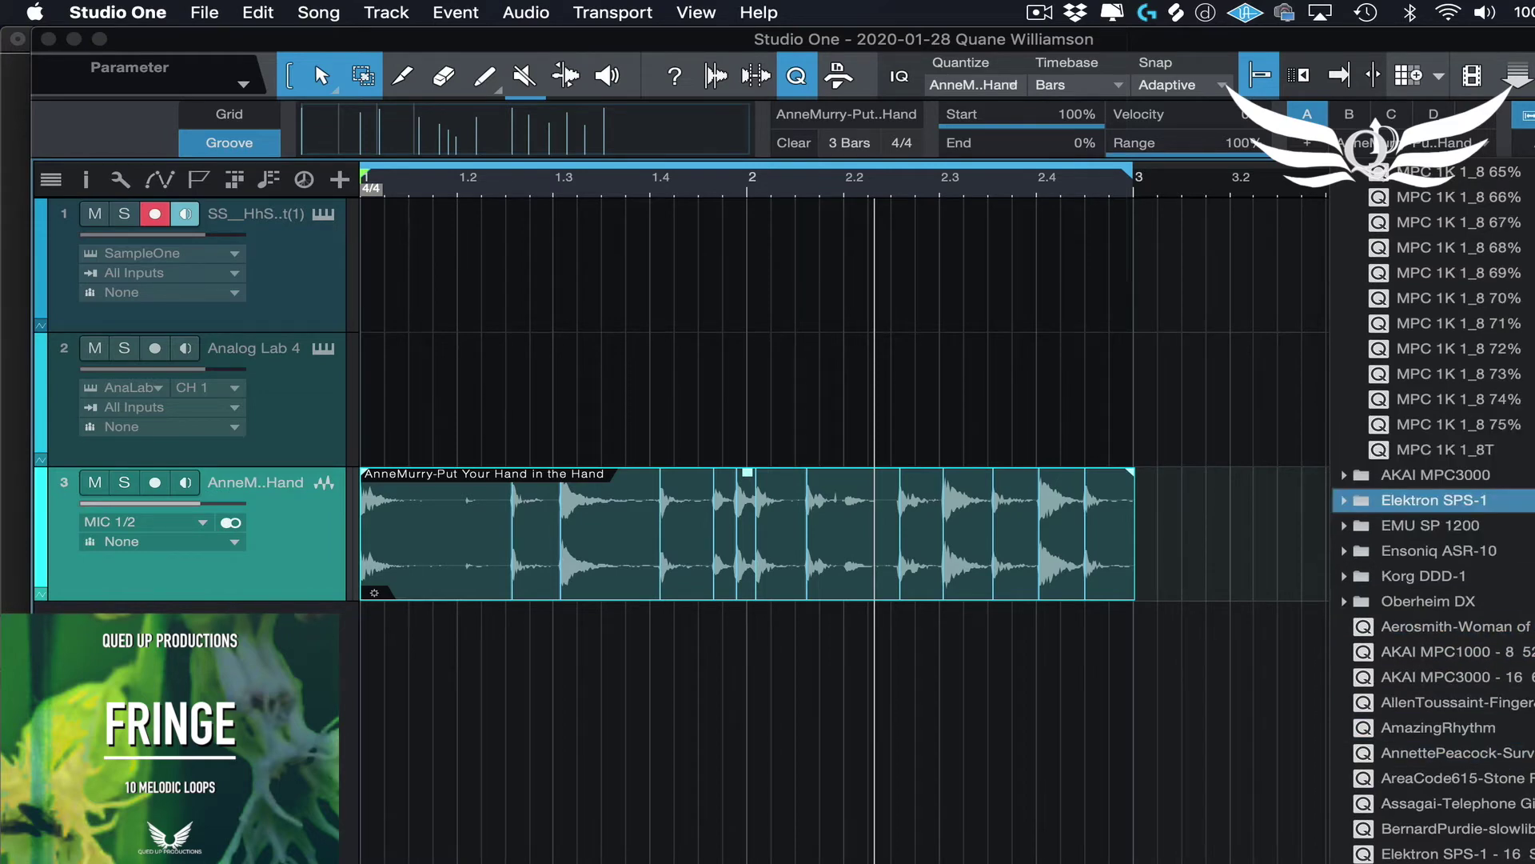
scroll(1487, 499, up, 15)
click(1484, 153)
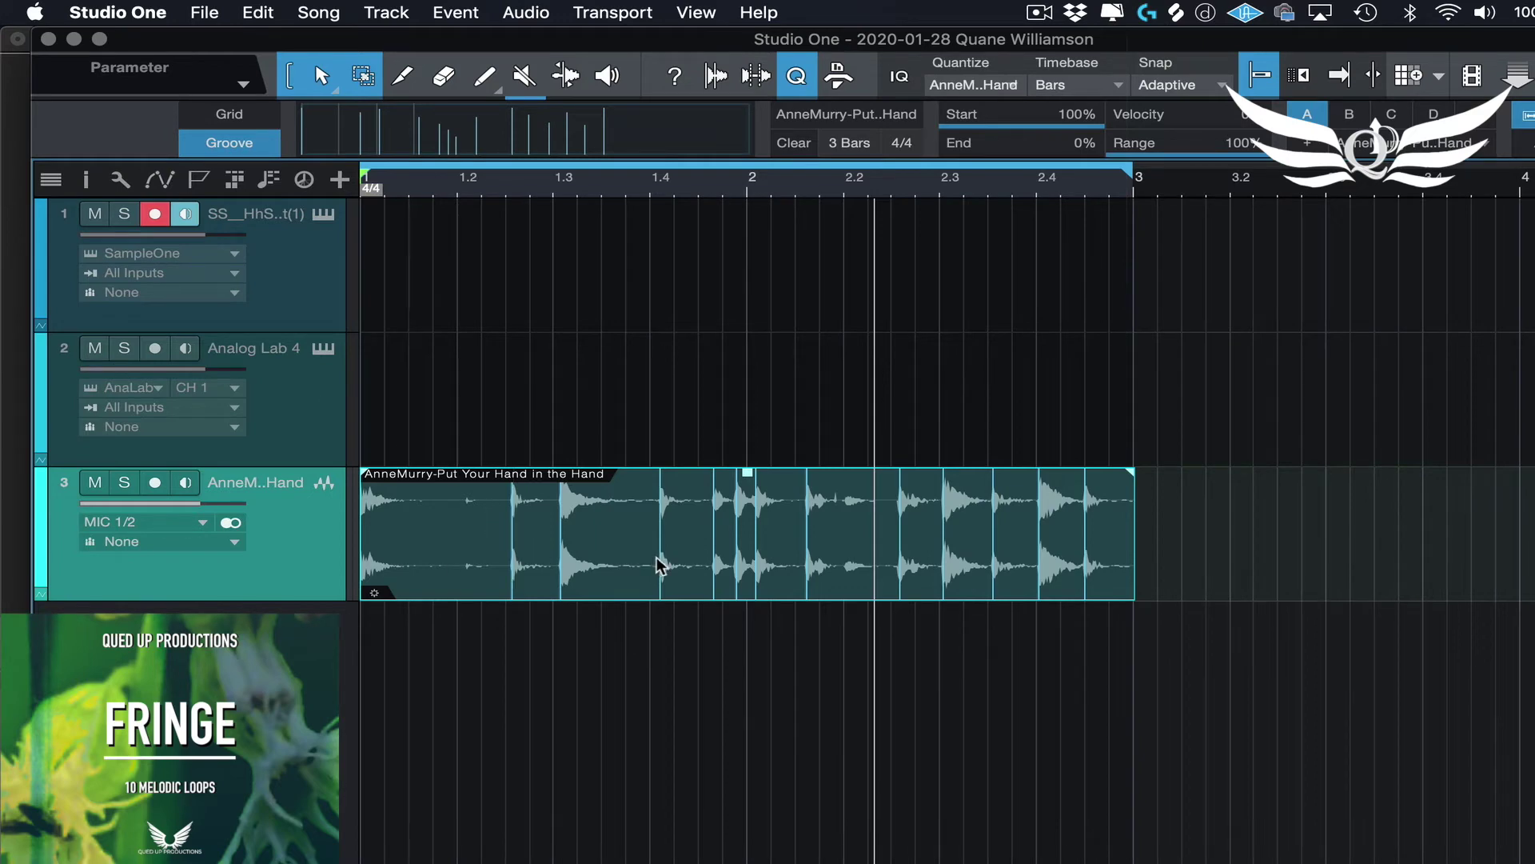
Create an instrument part from the AnneMurry groove on the SampleOne track and inspect its notes in the piano roll
drag(659, 560, 632, 282)
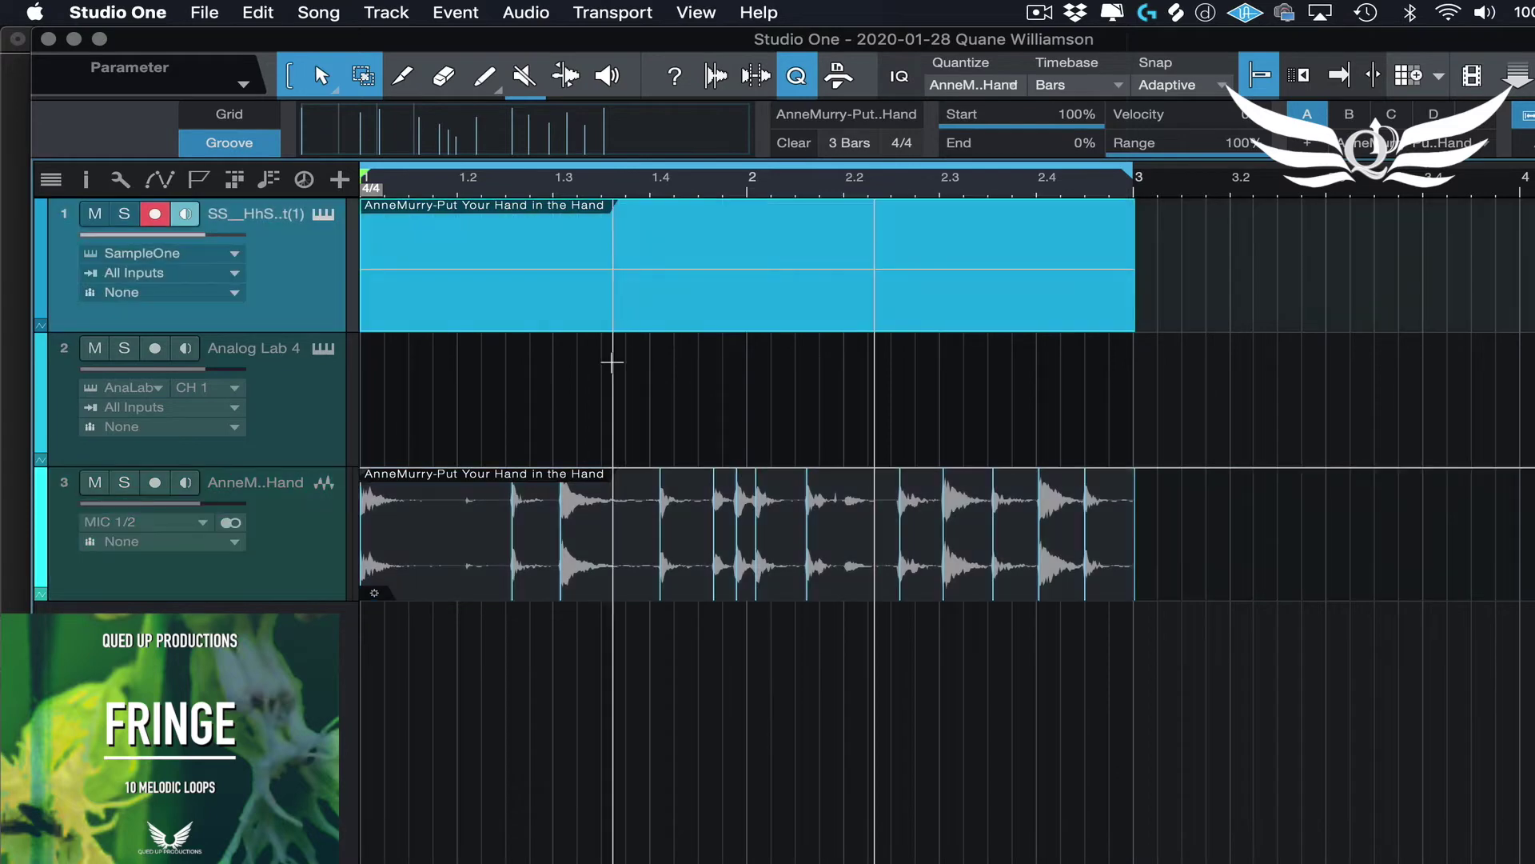
double_click(669, 301)
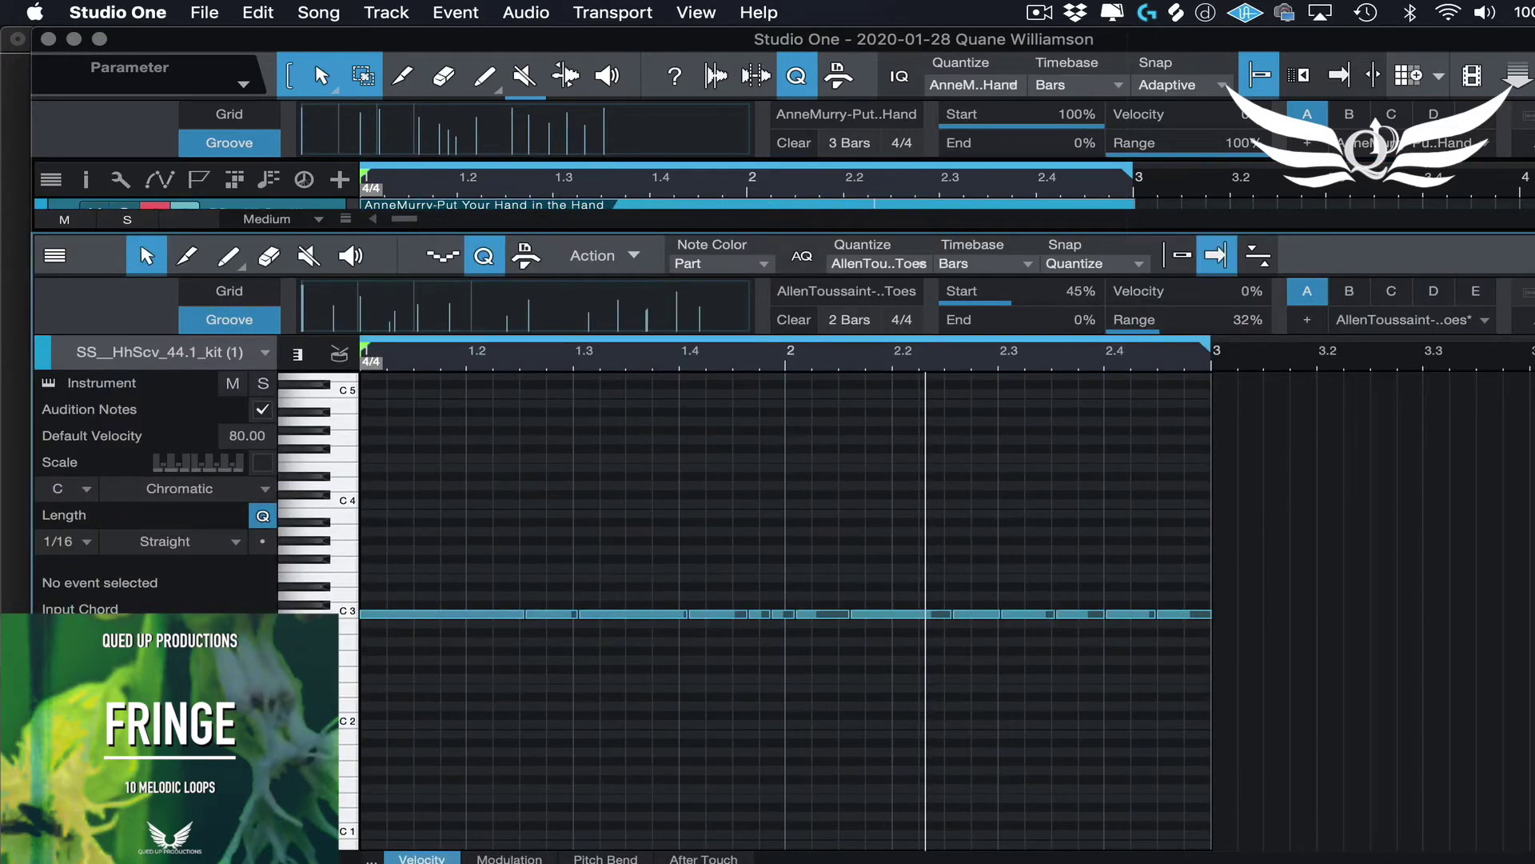
key(F2)
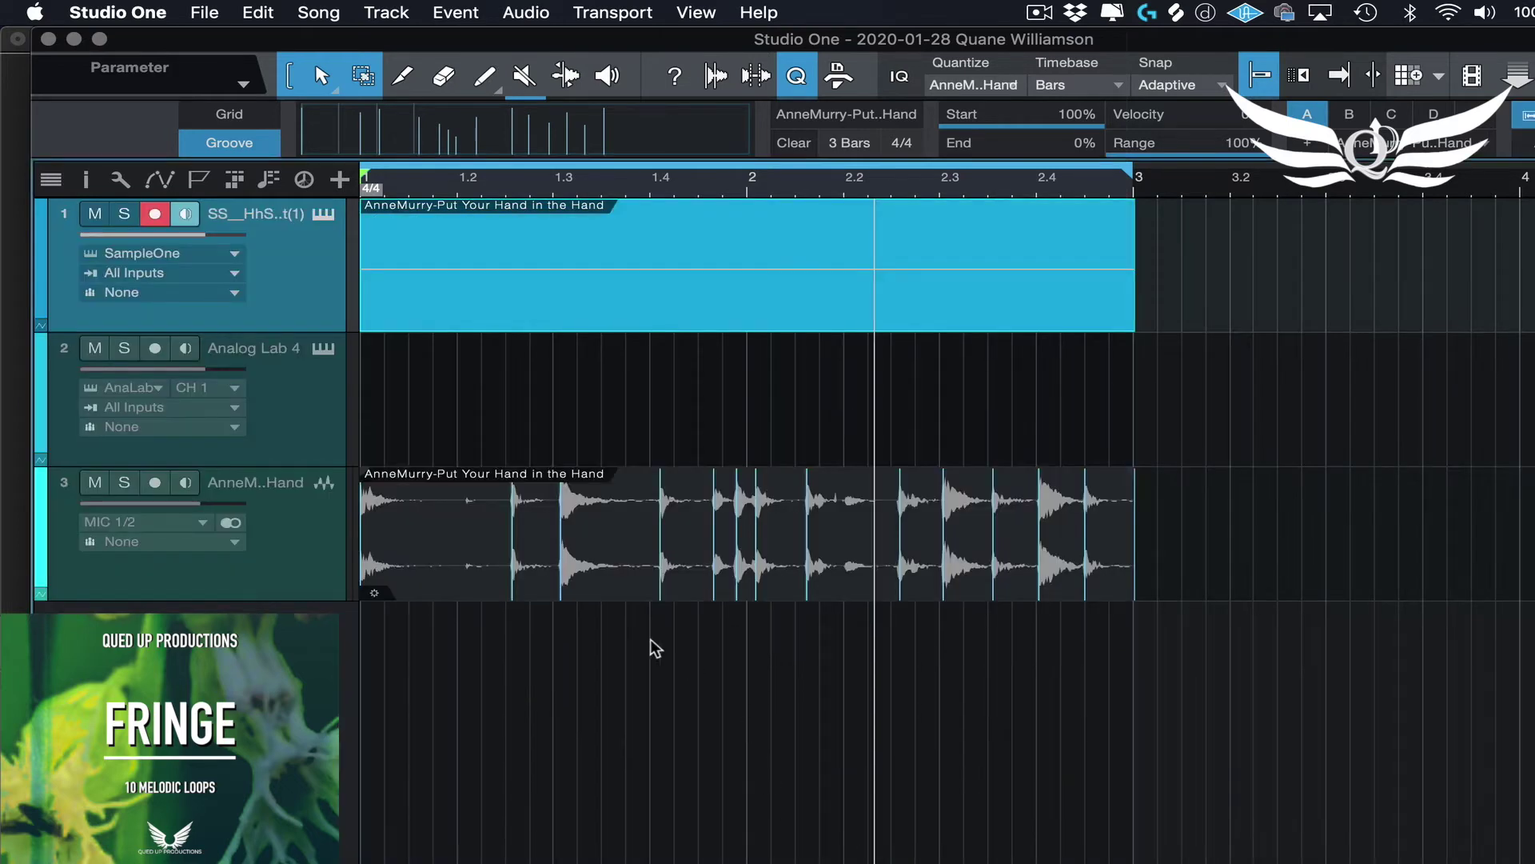
Mute the AnneMurry audio track and move the groove's instrument part from the SampleOne track to the Analog Lab 4 track
click(95, 483)
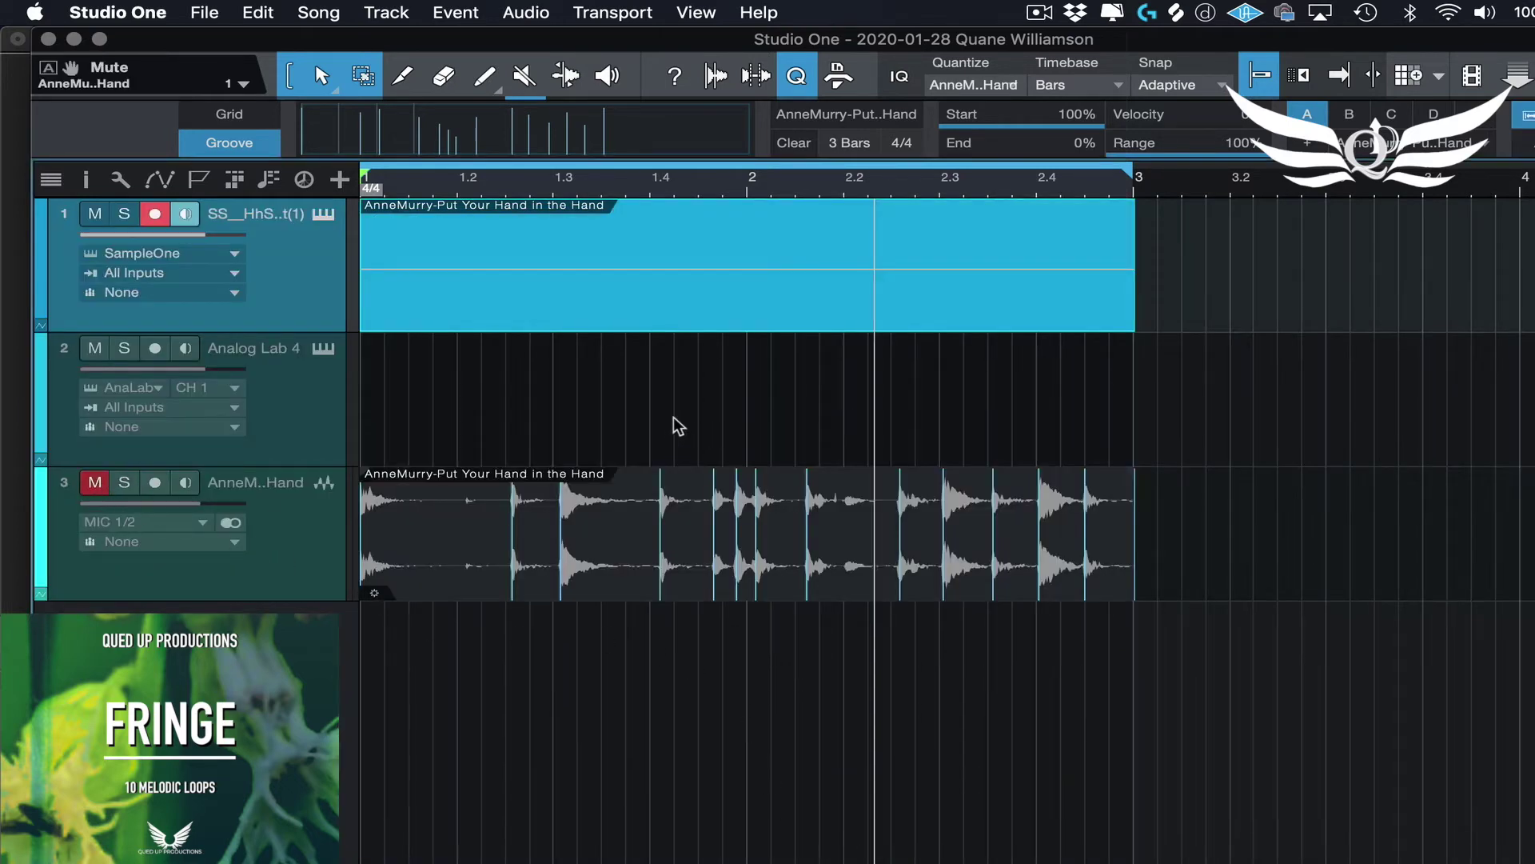
key(space)
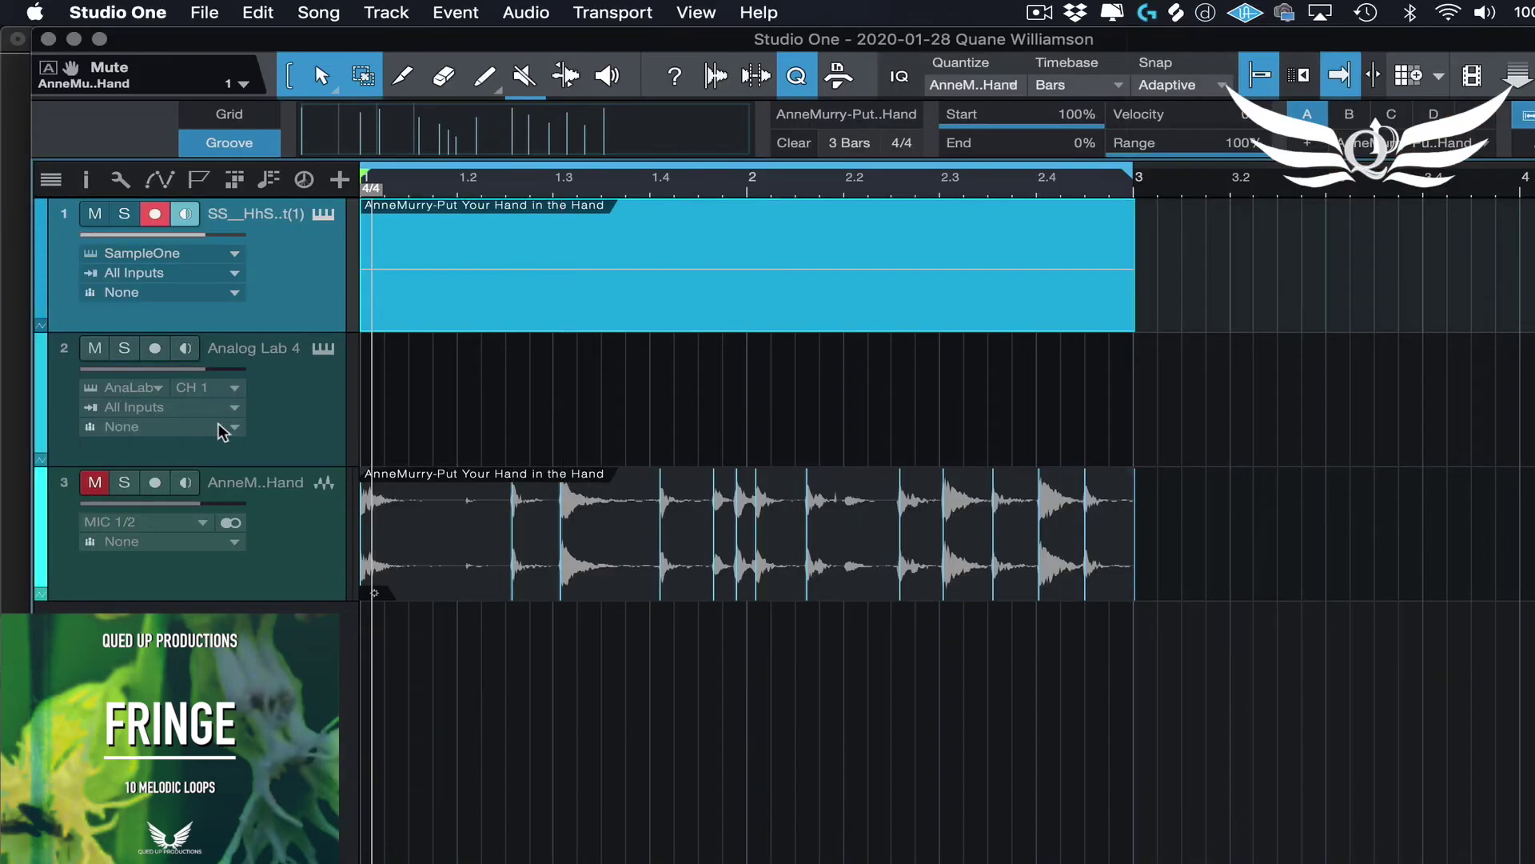
click(151, 214)
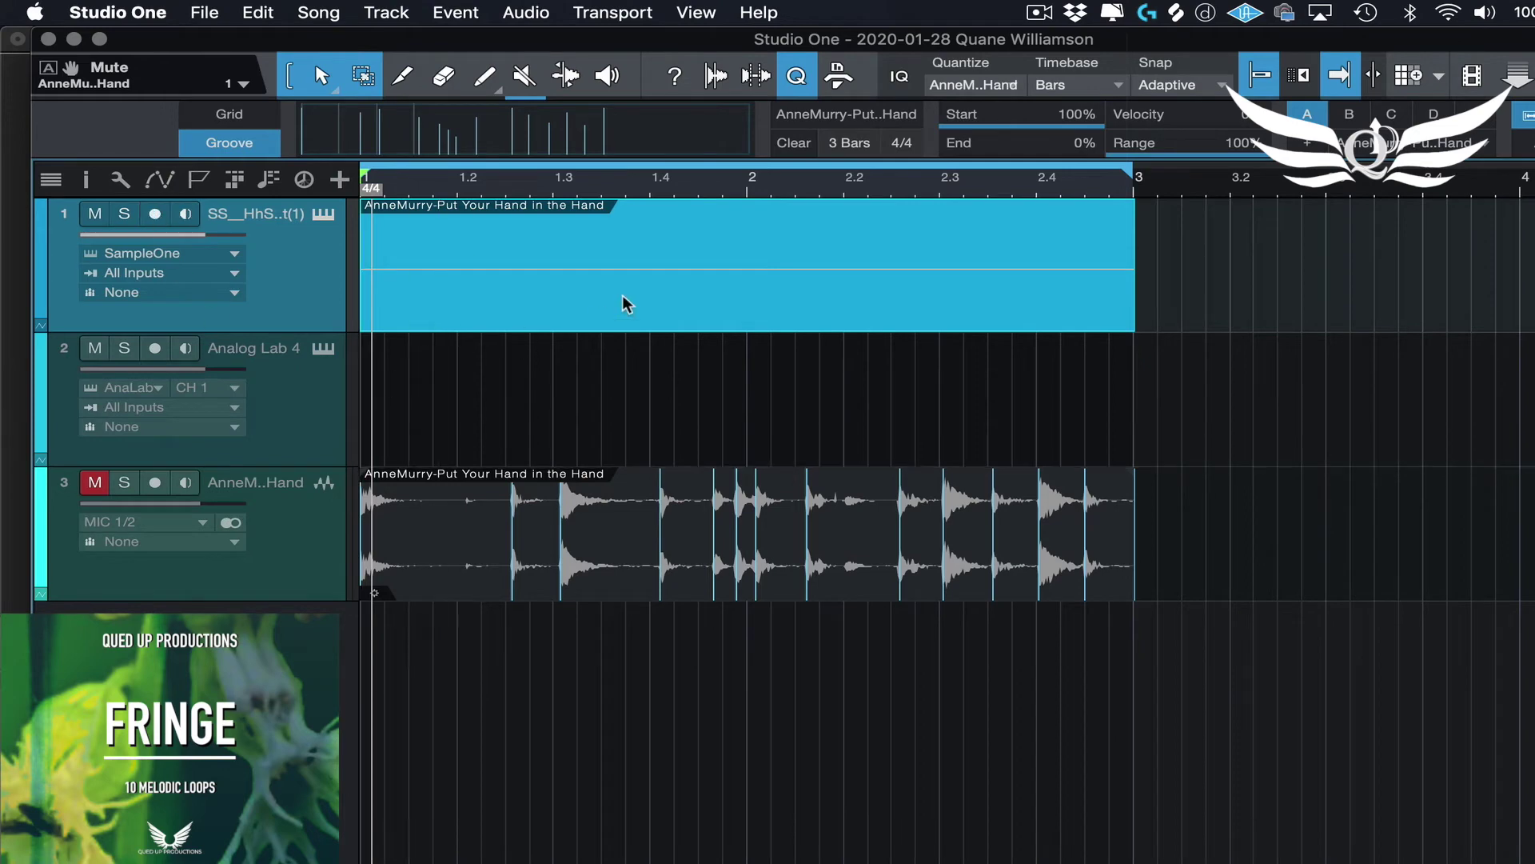
drag(652, 309, 602, 426)
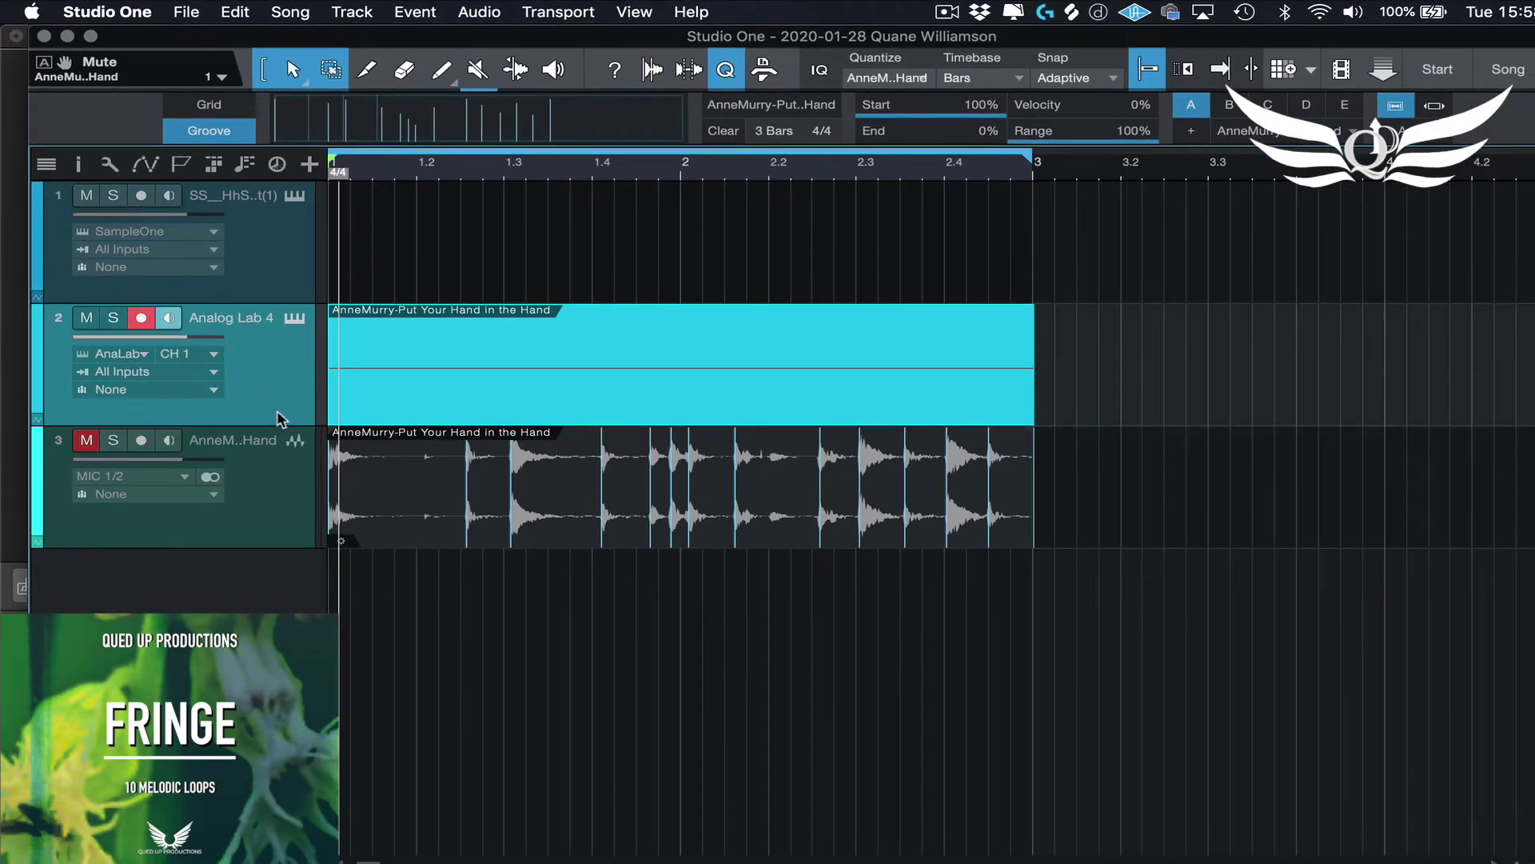
Make the Analog Lab 4 track taller and open its AnneMurry part in the piano roll to examine the notes
drag(261, 426, 262, 509)
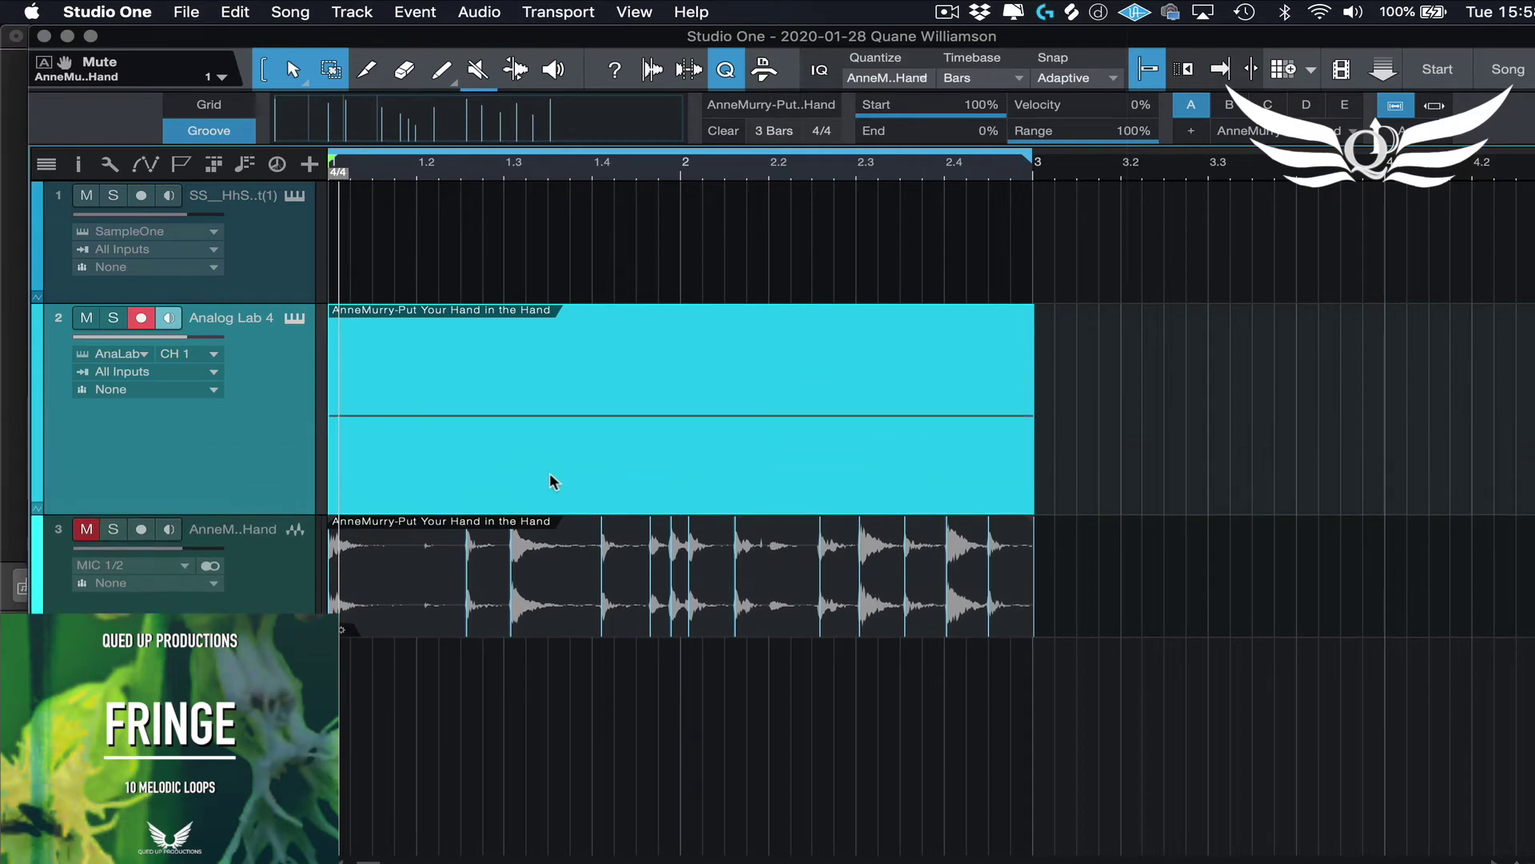
double_click(563, 473)
drag(1492, 636, 371, 544)
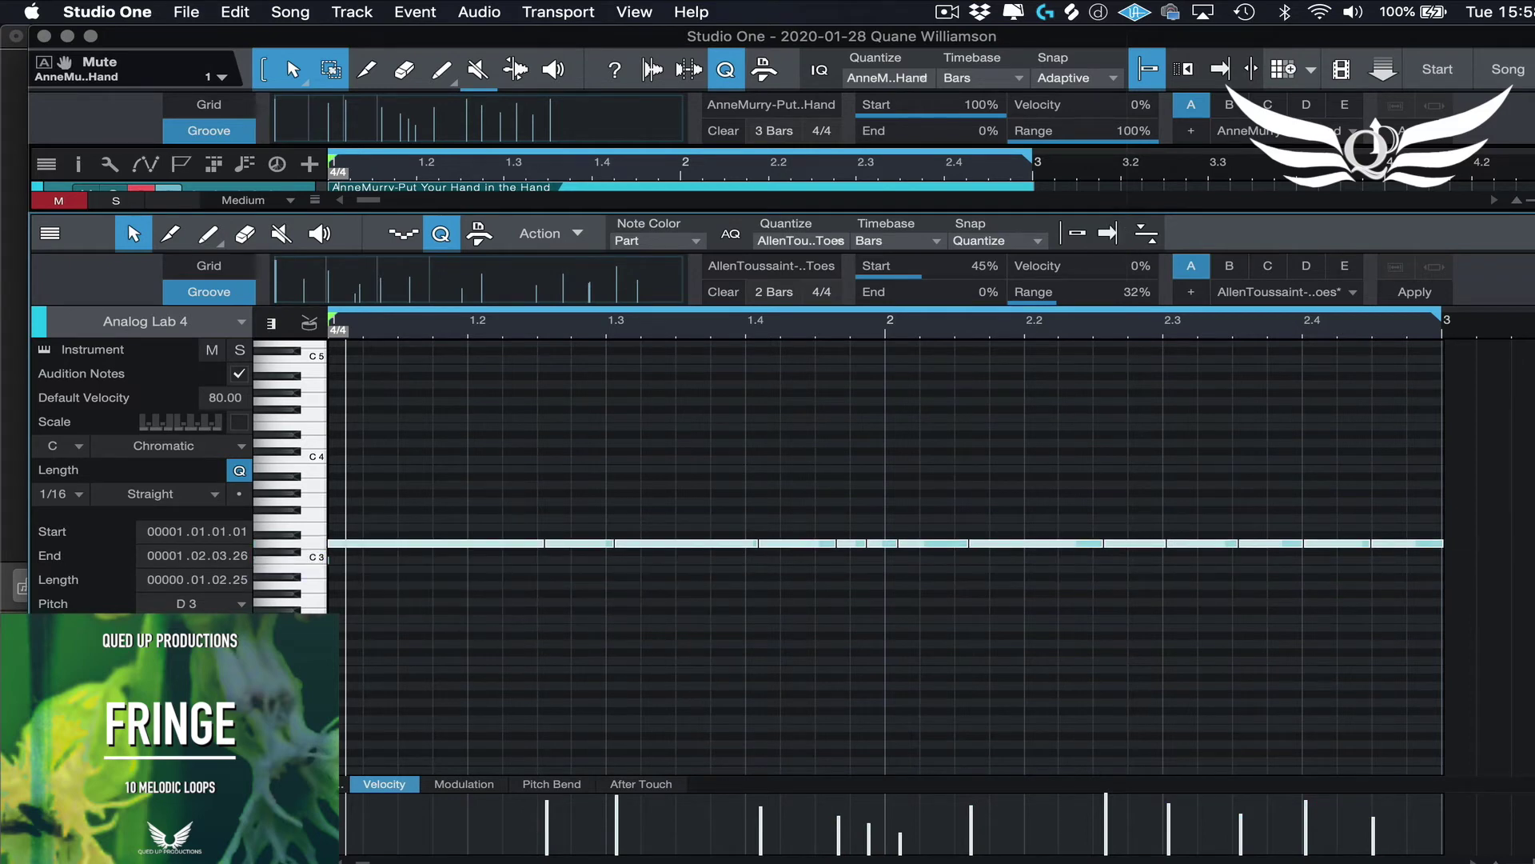
drag(372, 558, 302, 587)
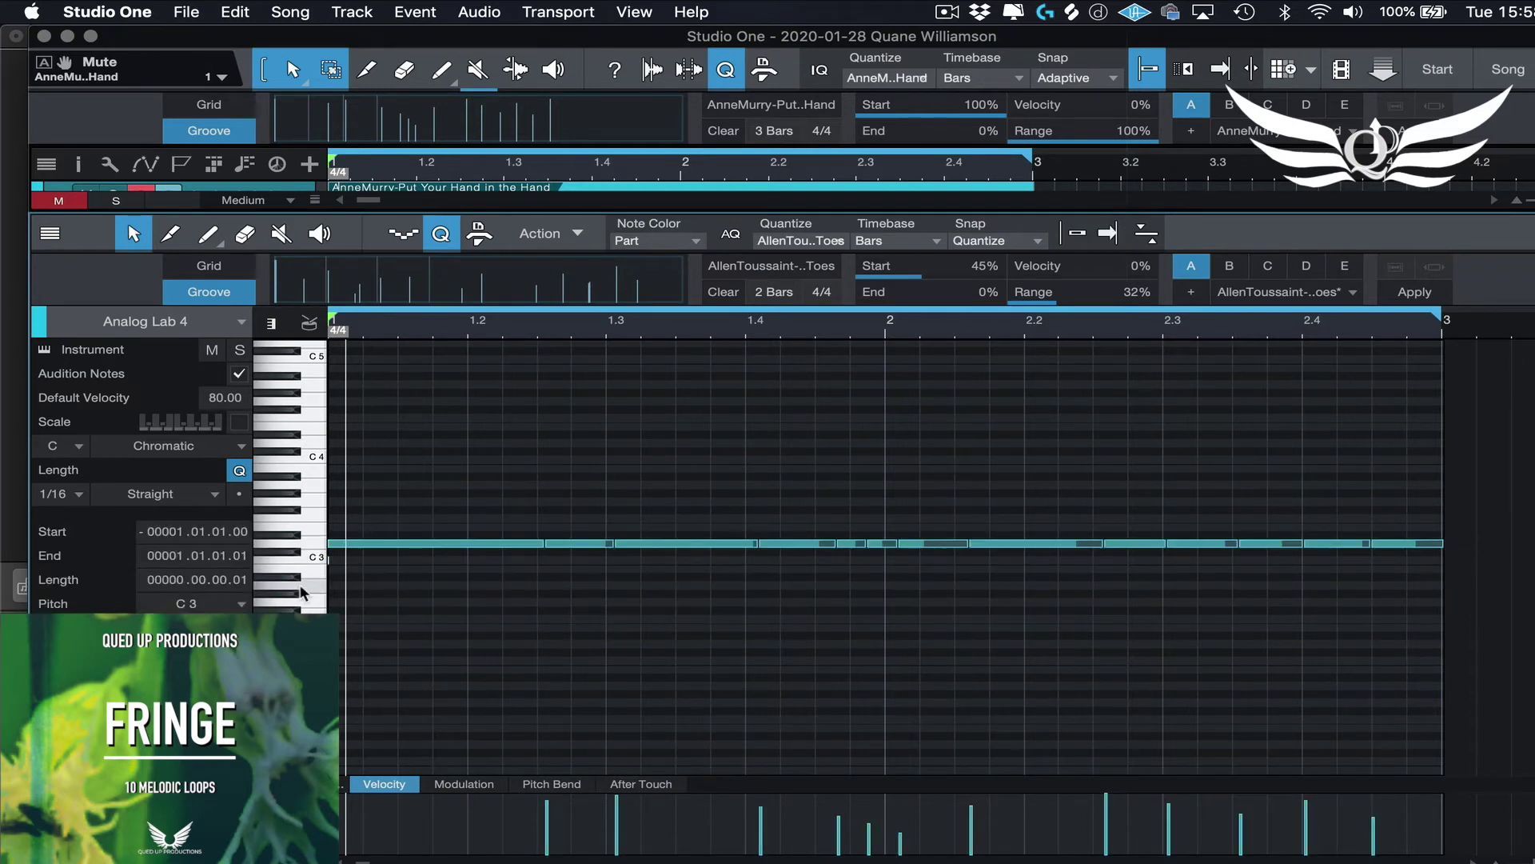
click(584, 647)
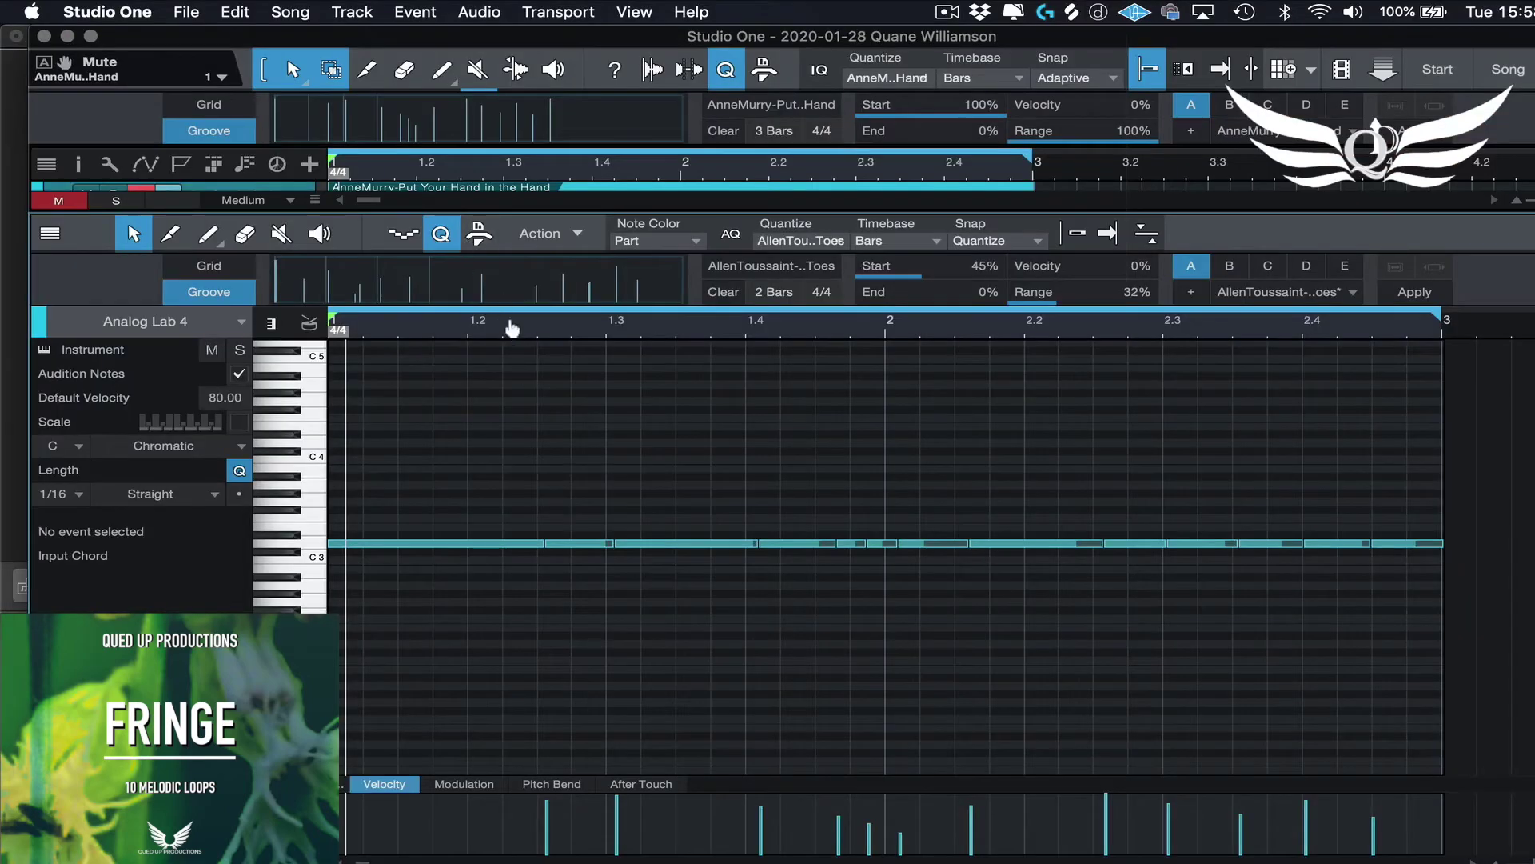
key(w)
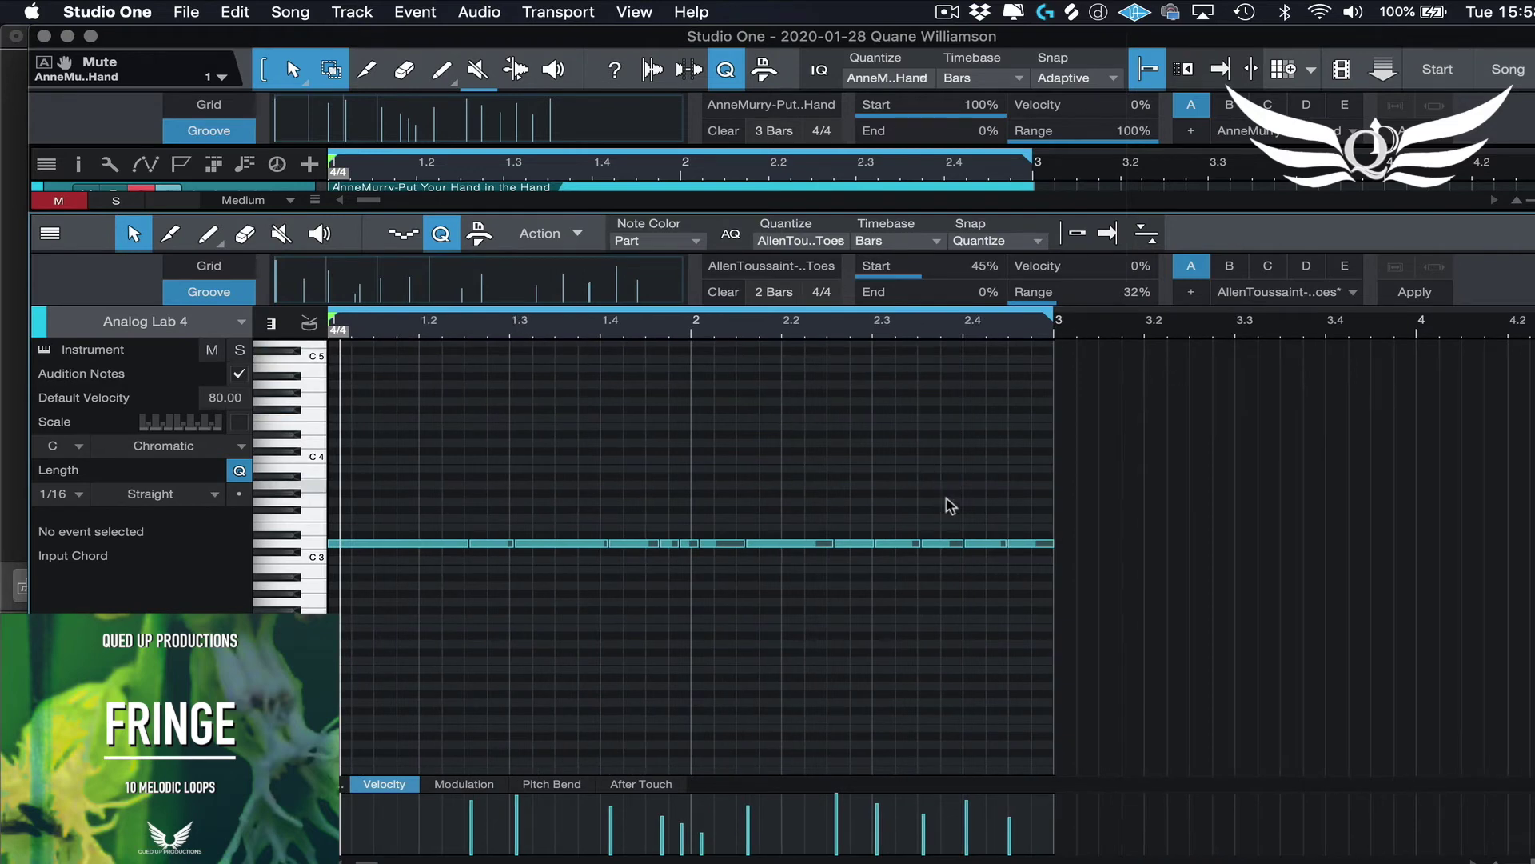
key(super+a)
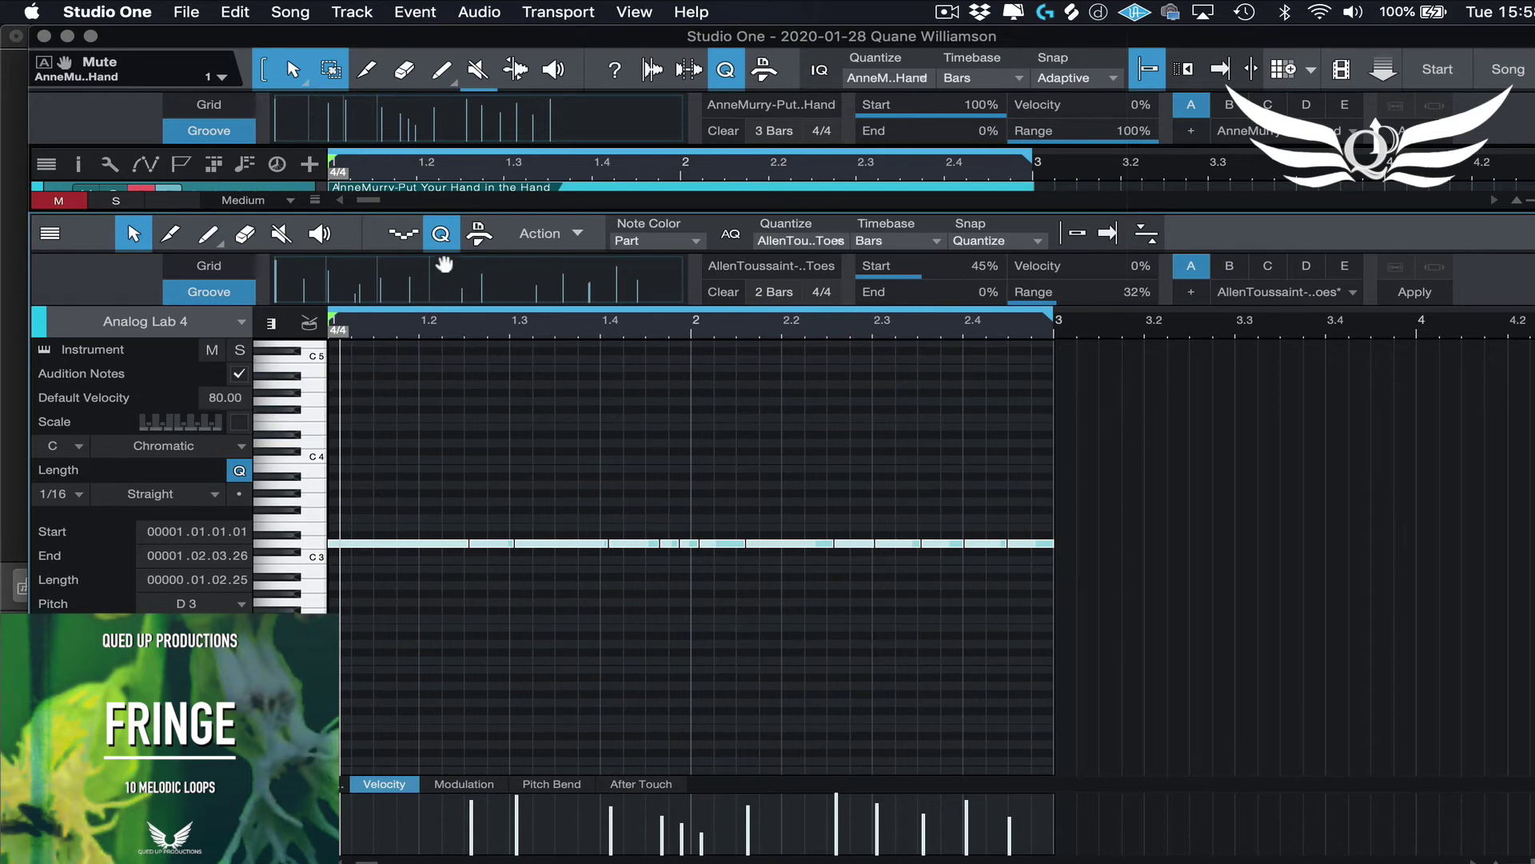
Hide the piano roll's quantize settings and play the part with autoscroll turned on
click(440, 234)
click(904, 561)
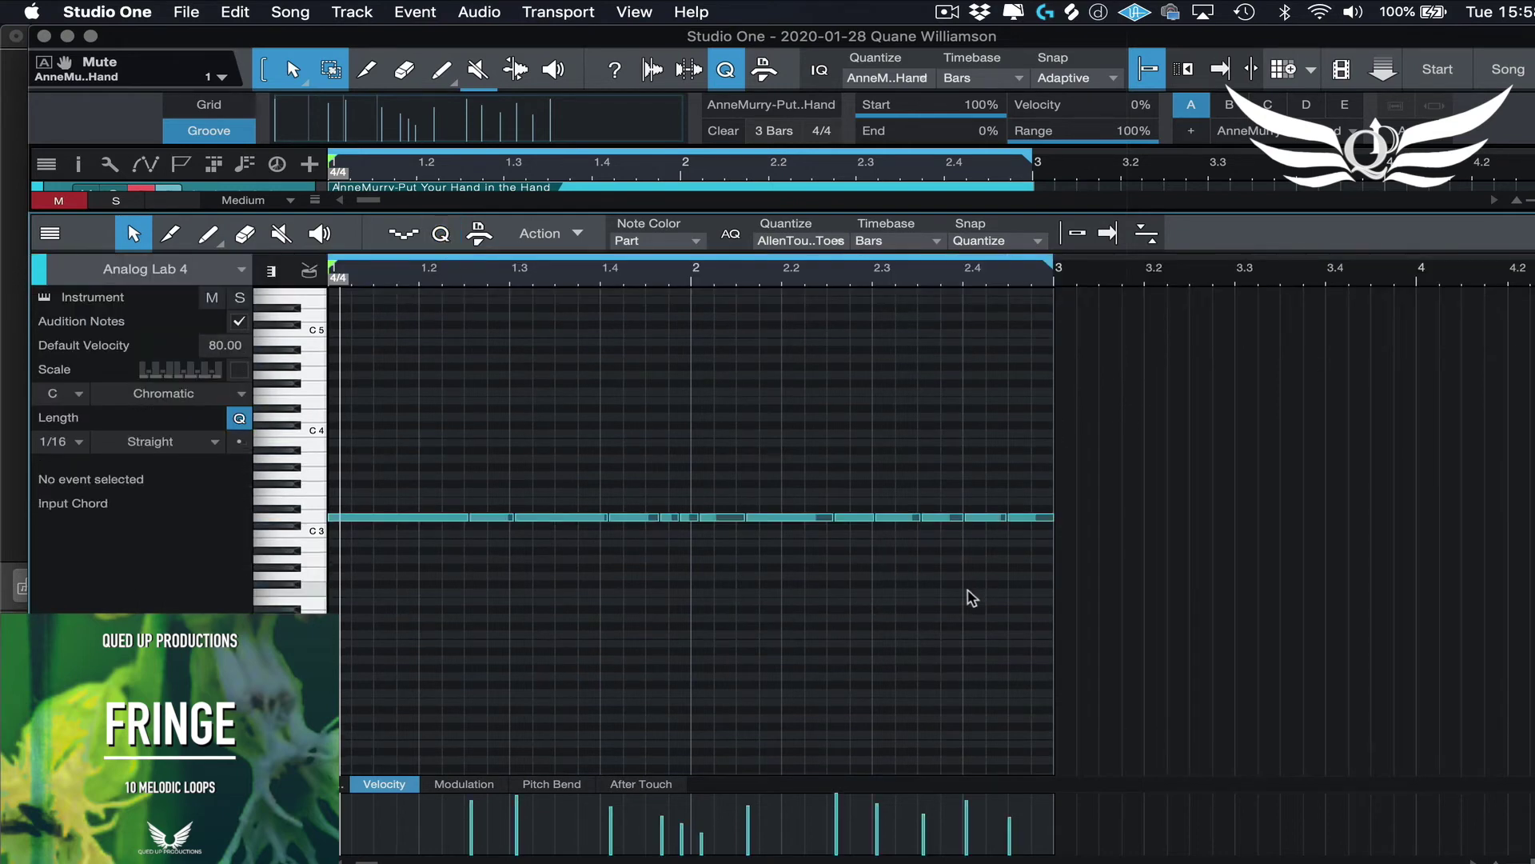
key(f)
key(space)
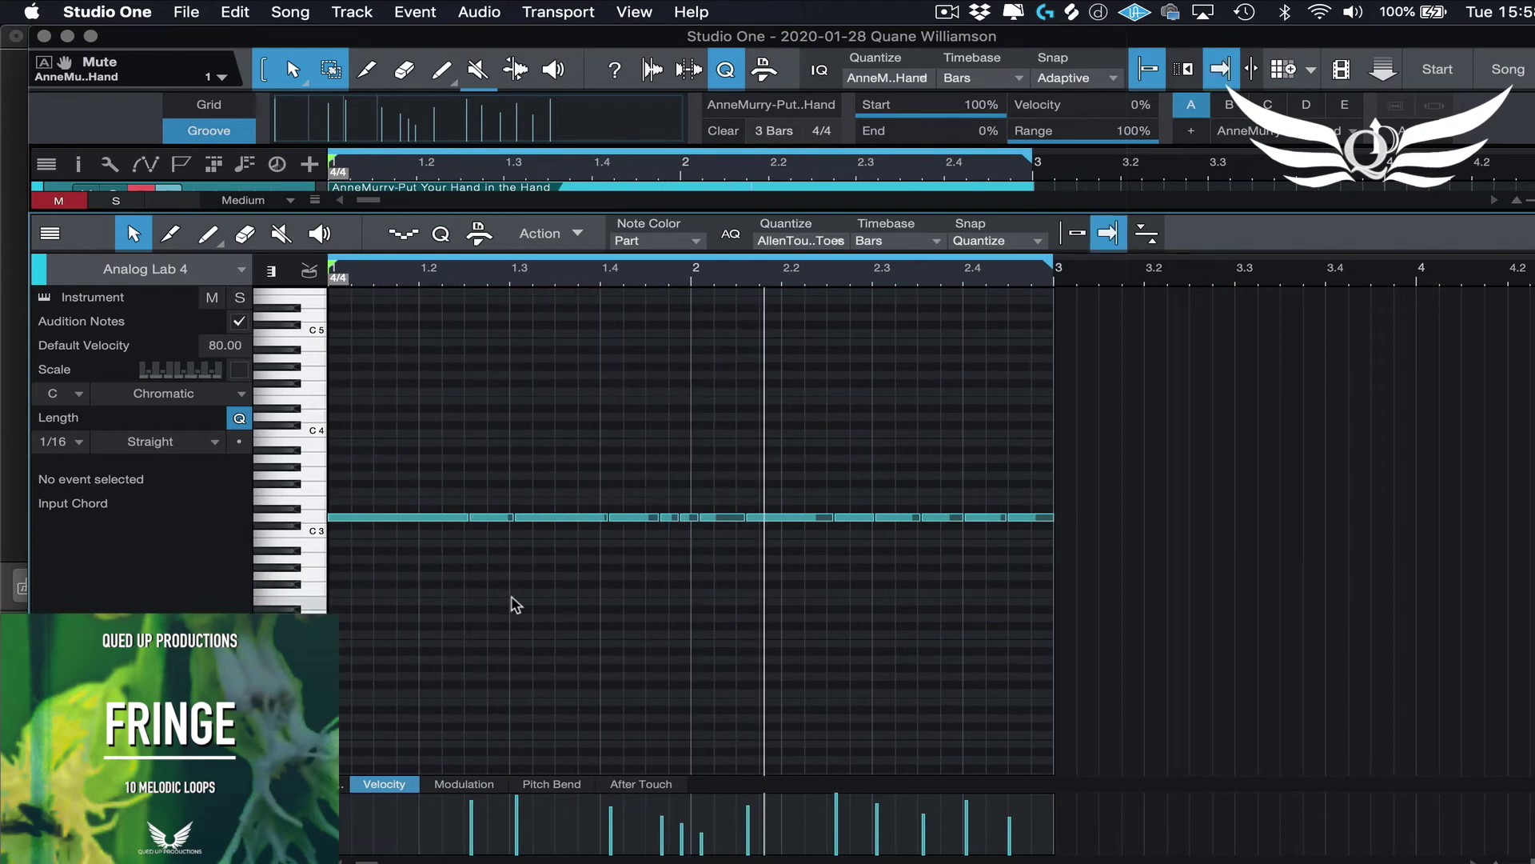
scroll(655, 315, up, 3)
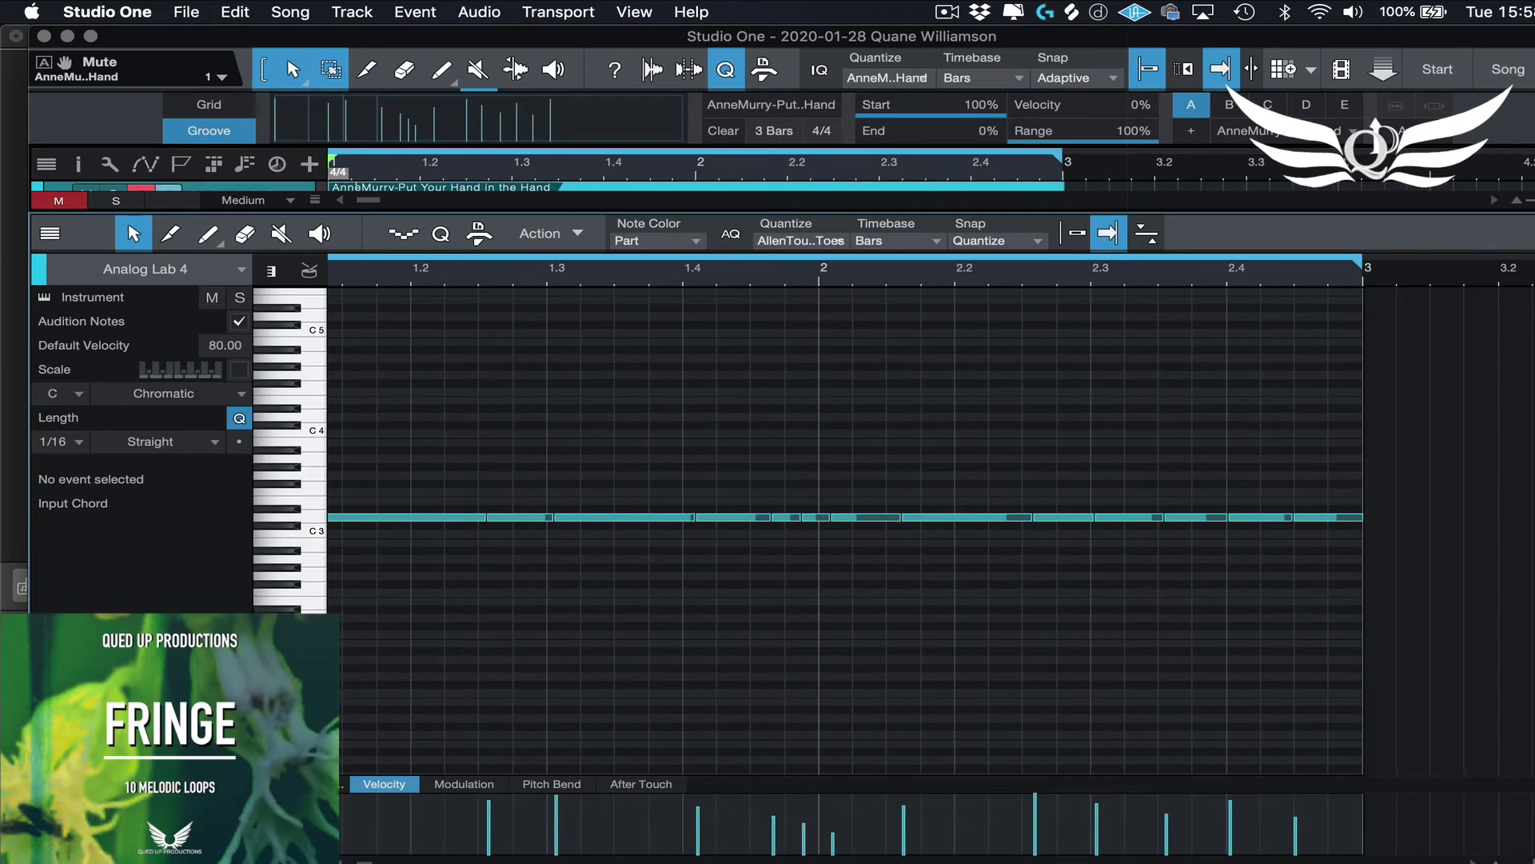
key(space)
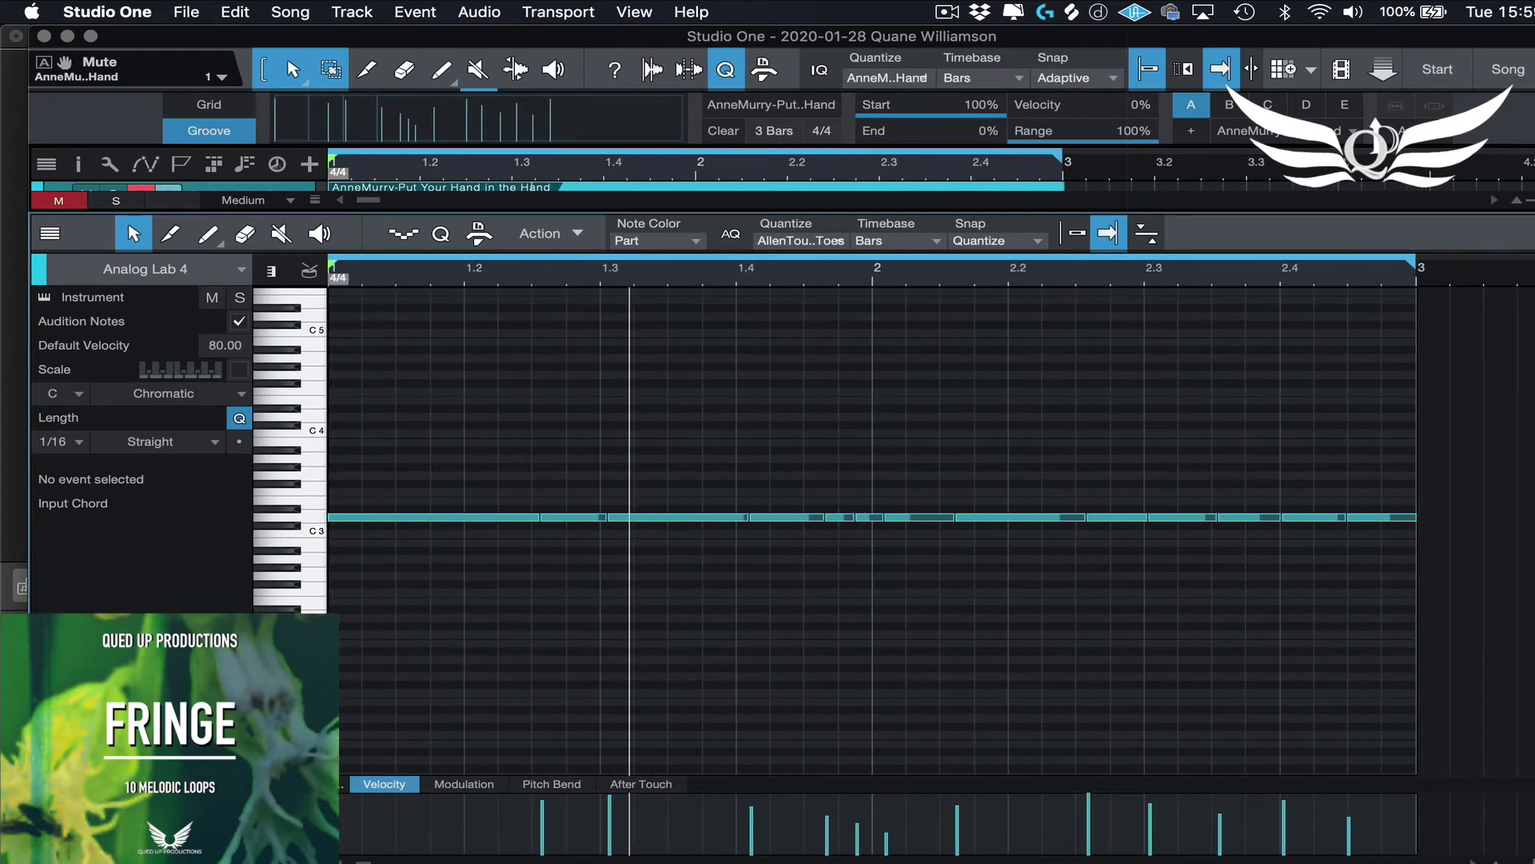
Raise the part's second note, starting between beats 1.2 and 1.3, to A3
click(581, 519)
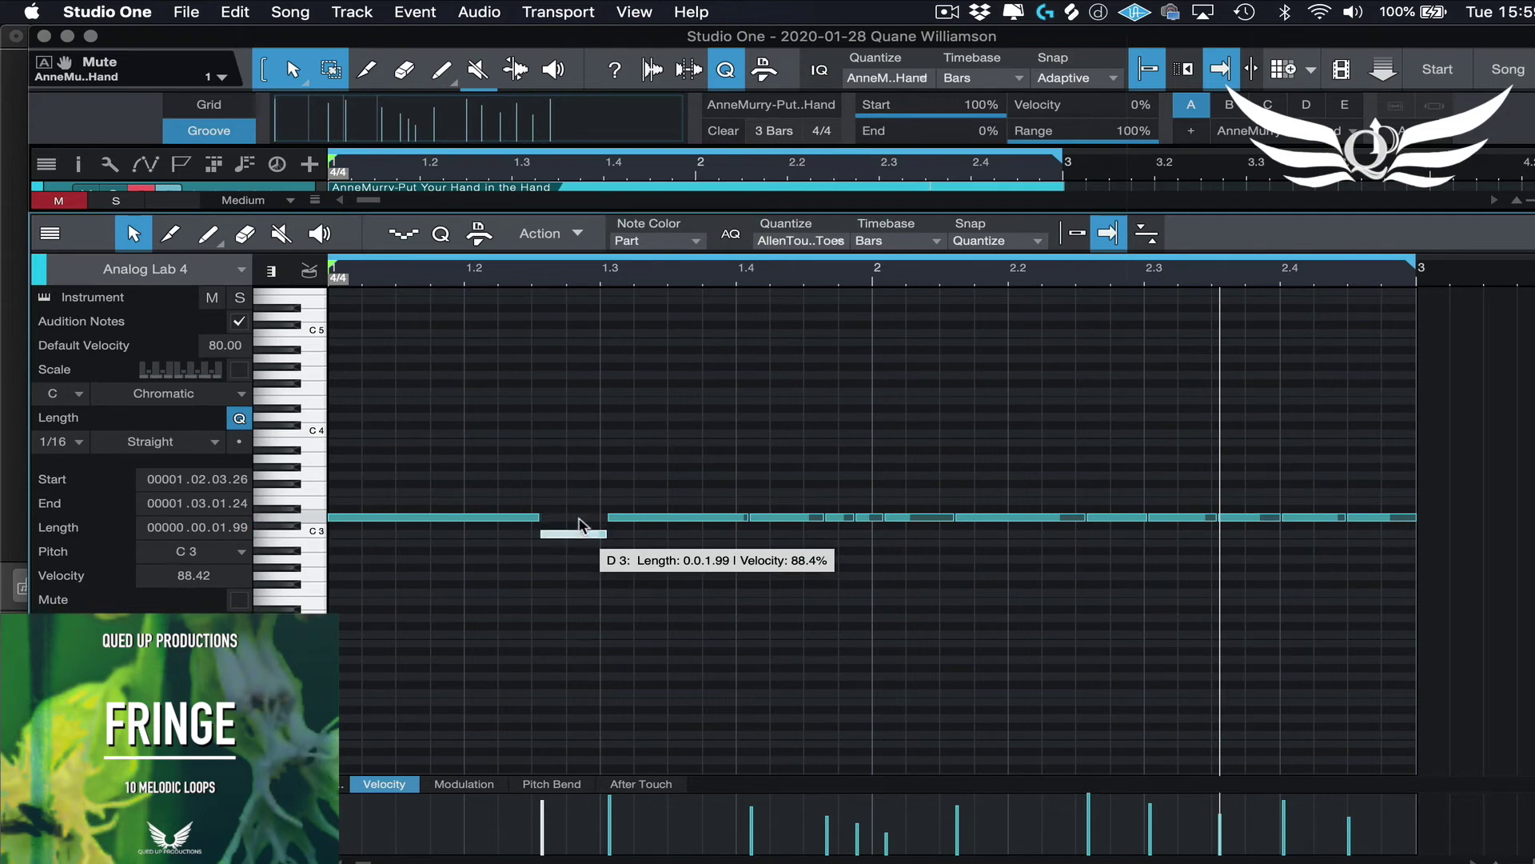
key(Up)
key(Up)
key(Up)
key(Up)
key(Up)
key(Up)
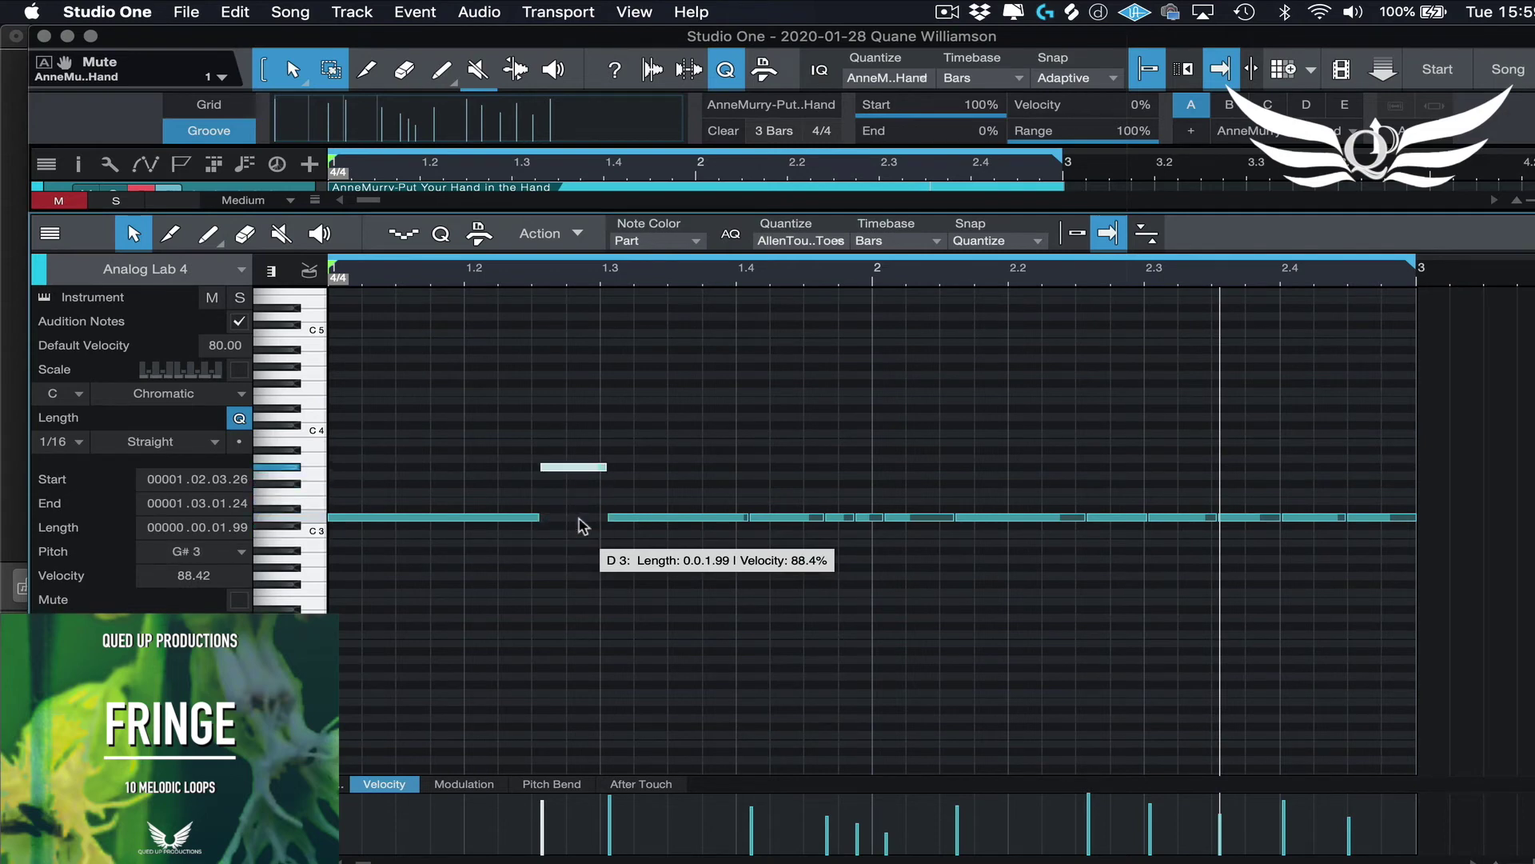
Lower the note starting at beat 1.4 to A#2
key(Right)
key(Right)
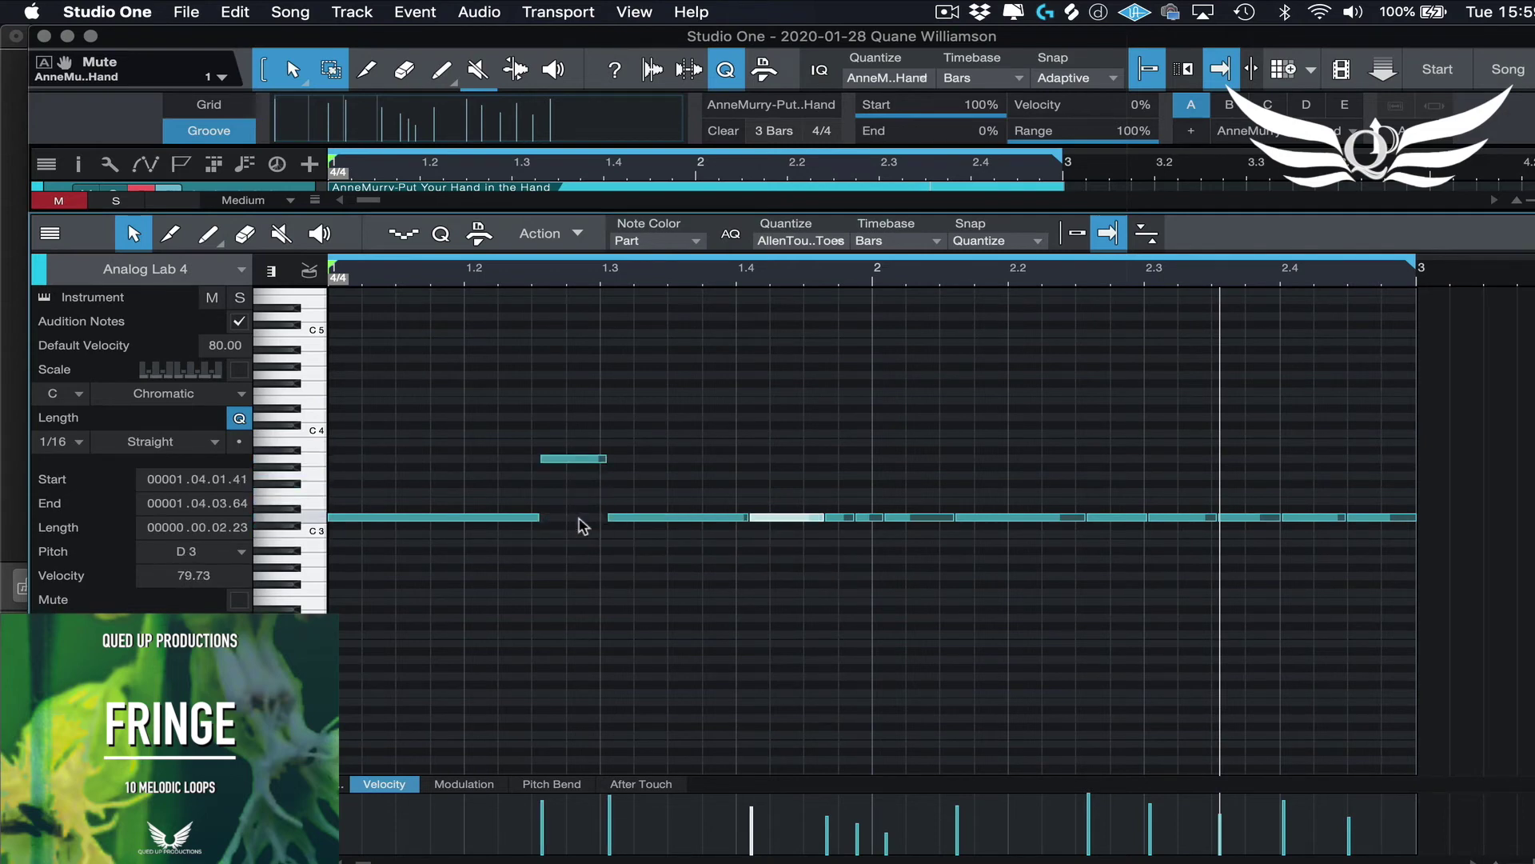
key(Down)
key(Down)
key(Up)
key(Up)
key(Down)
key(Down)
key(Down)
Lower the short note directly following the A#2 note to A2
key(Right)
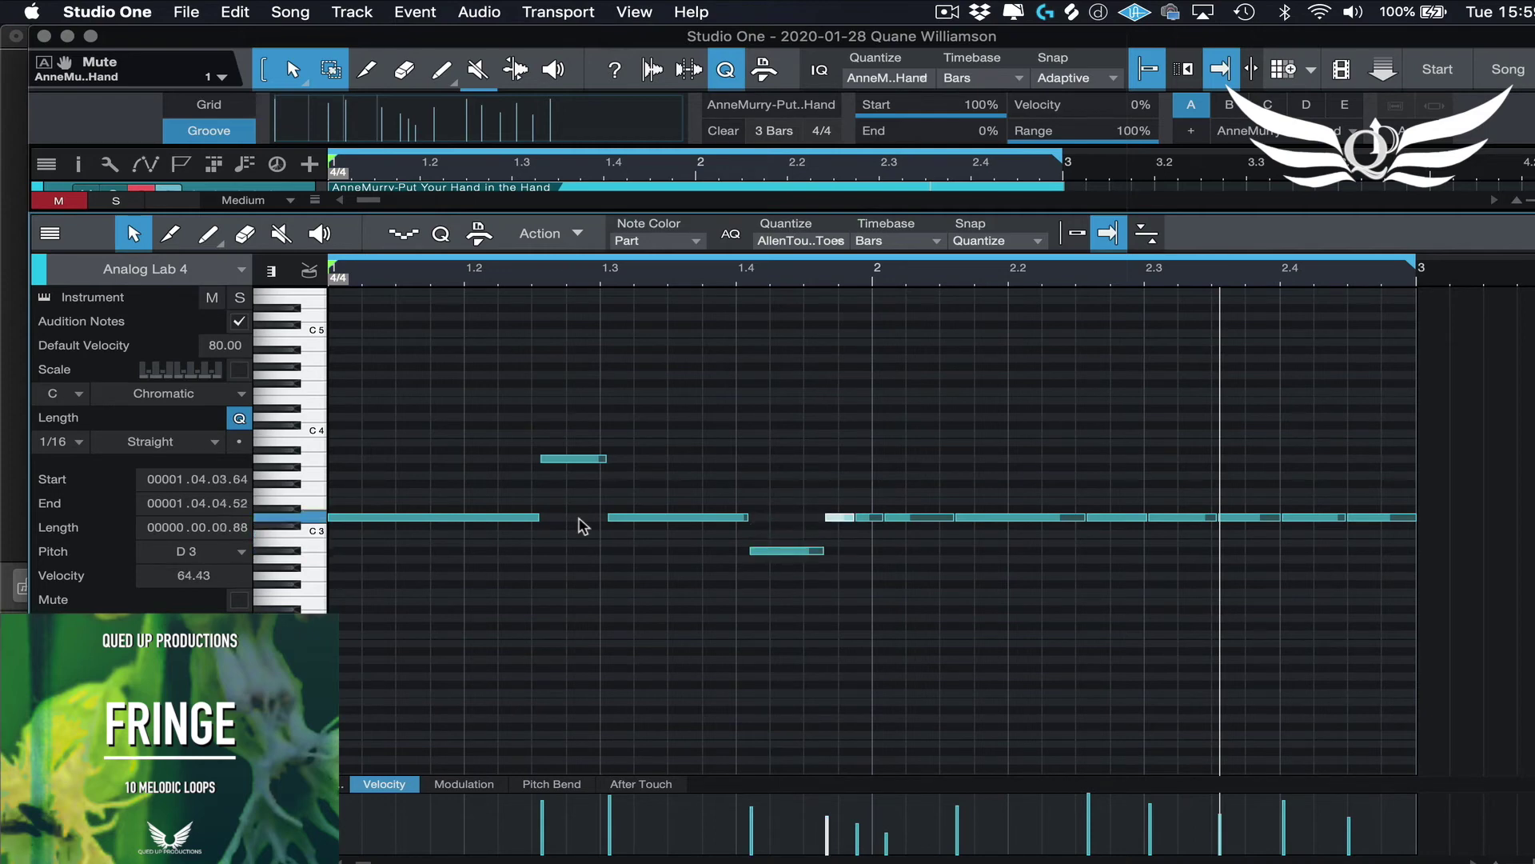
key(Down)
key(Down)
key(Down)
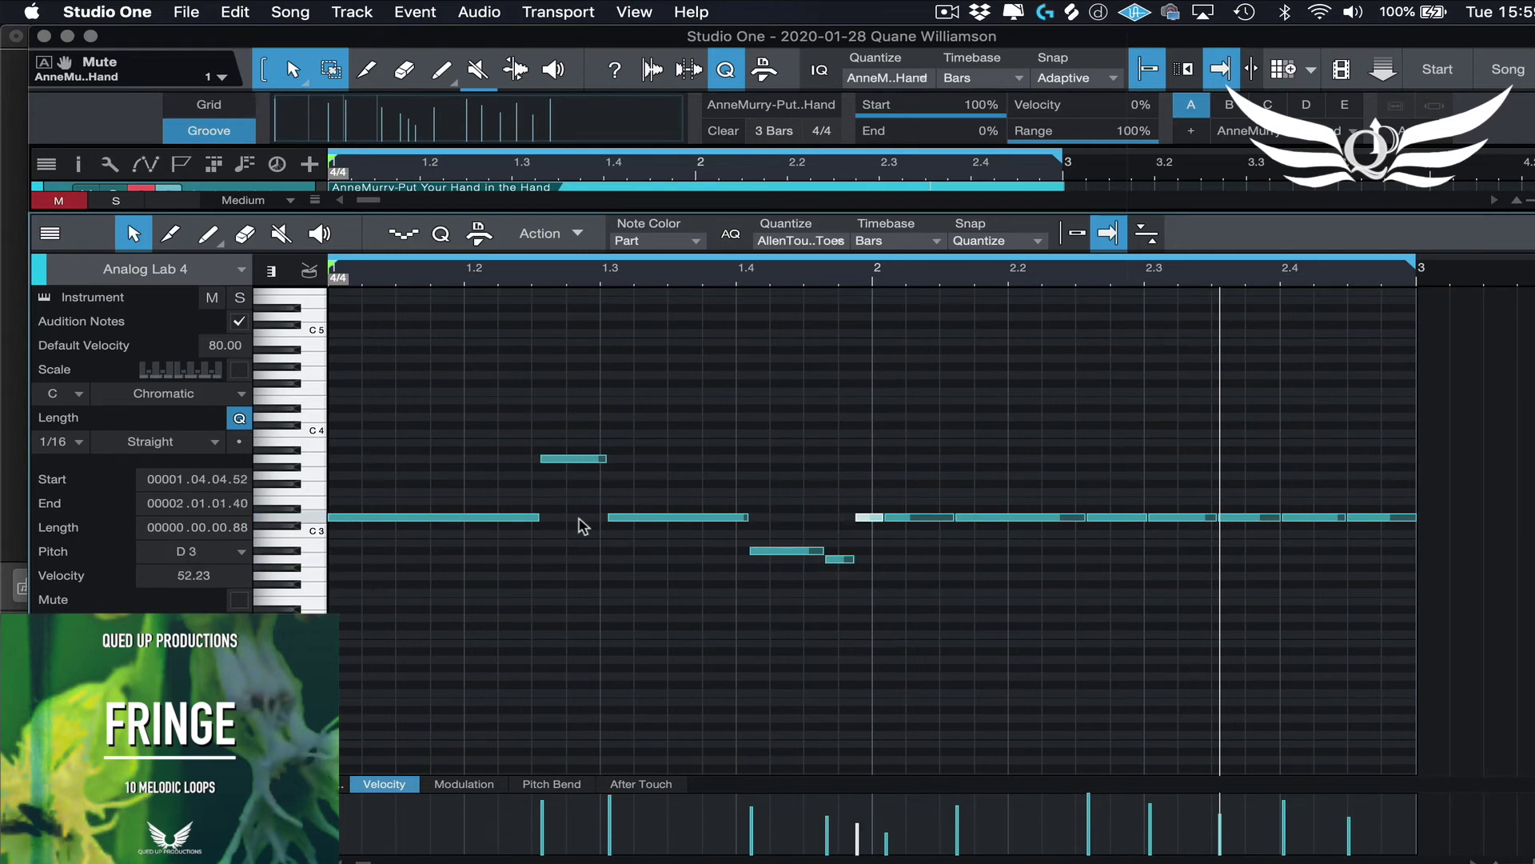
Raise the short note just before bar 2 to A#3 and shorten it to end at the start of bar 2
key(Up)
key(Up)
key(Up)
key(Up)
key(Up)
key(Up)
key(space)
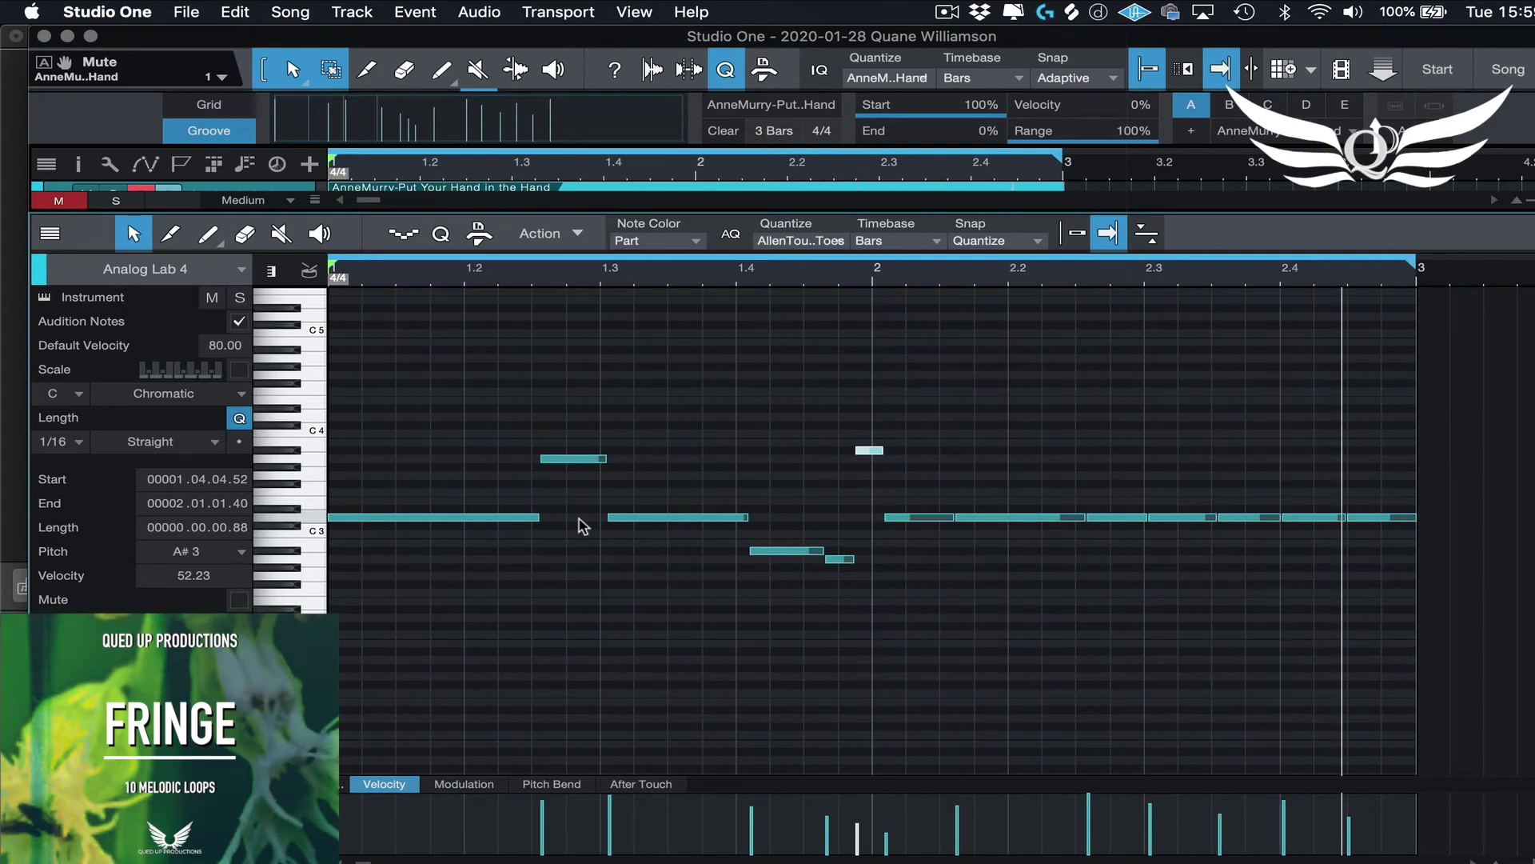
drag(886, 452, 870, 453)
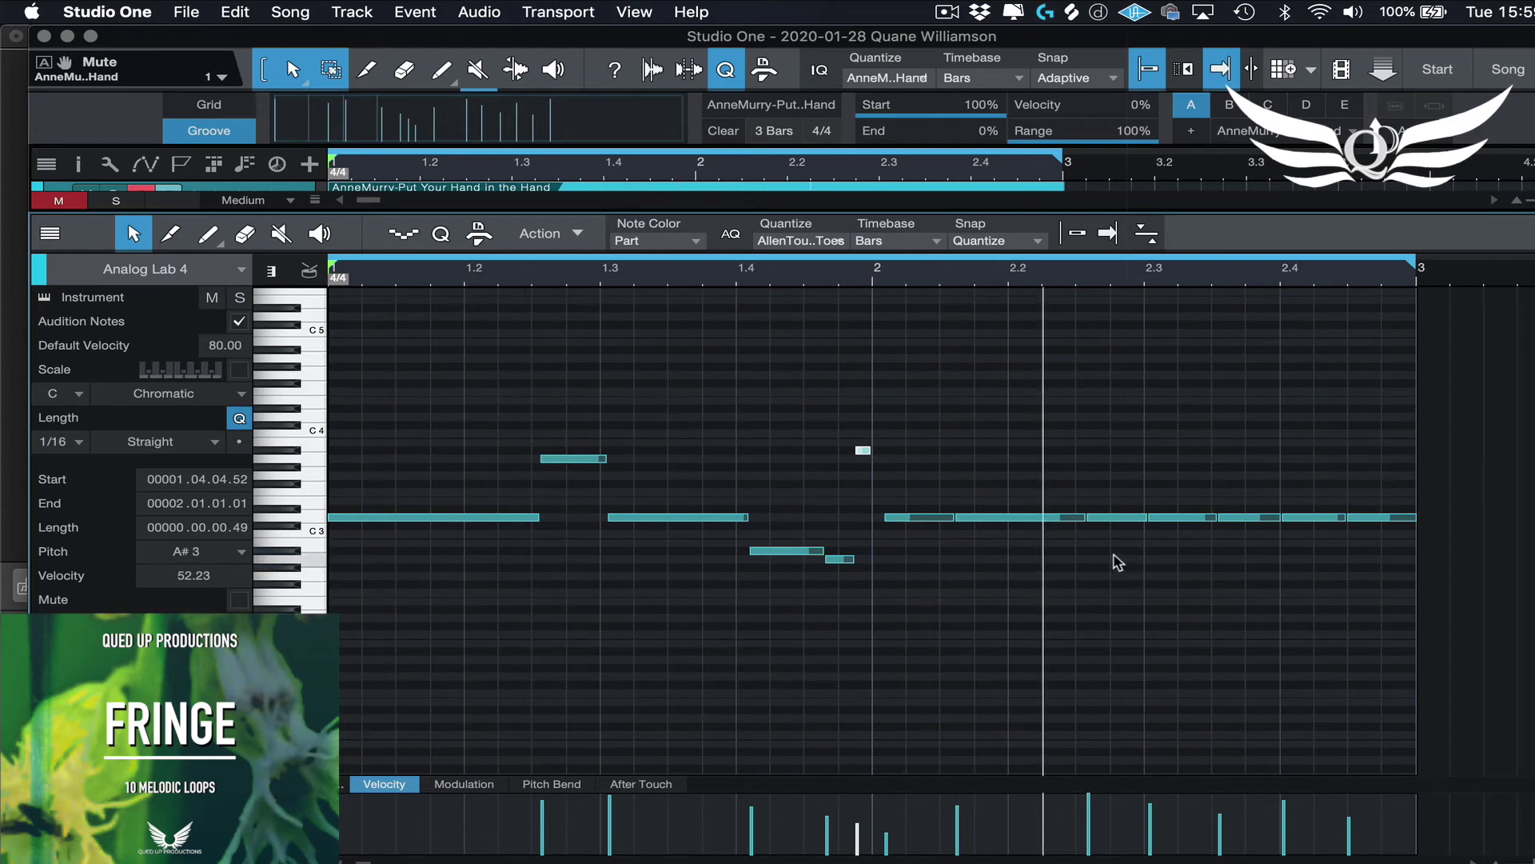
Keep autoscroll on and lower the note starting midway between beats 2.2 and 2.3 to A2
key(f)
key(Down)
key(Down)
key(Down)
Lower the note starting at beat 2.4 to F2
key(Right)
key(Right)
key(Down)
key(Down)
key(Down)
key(Down)
key(Down)
key(Down)
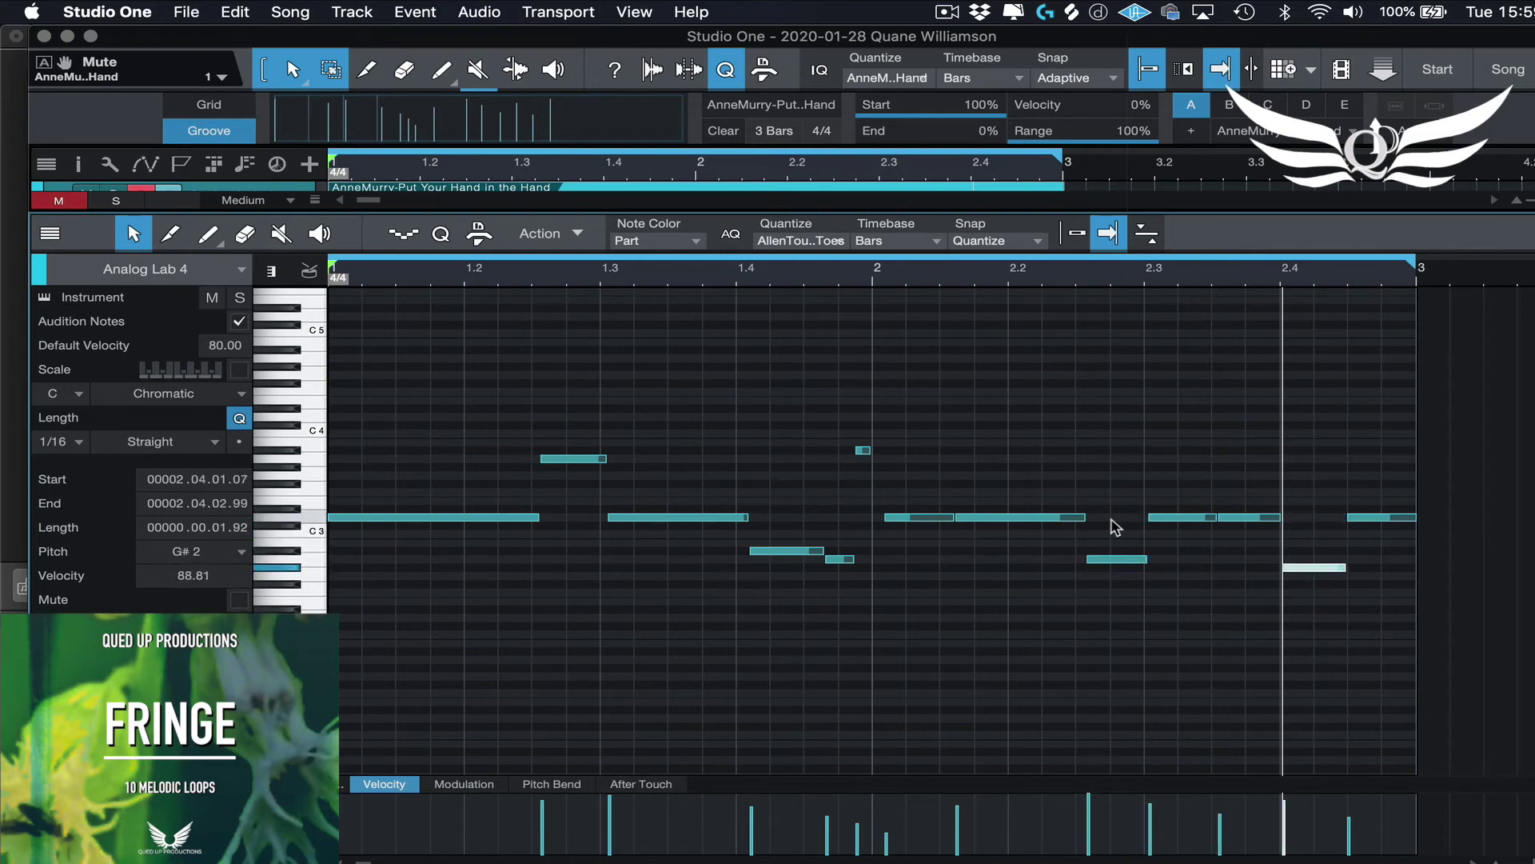
key(Down)
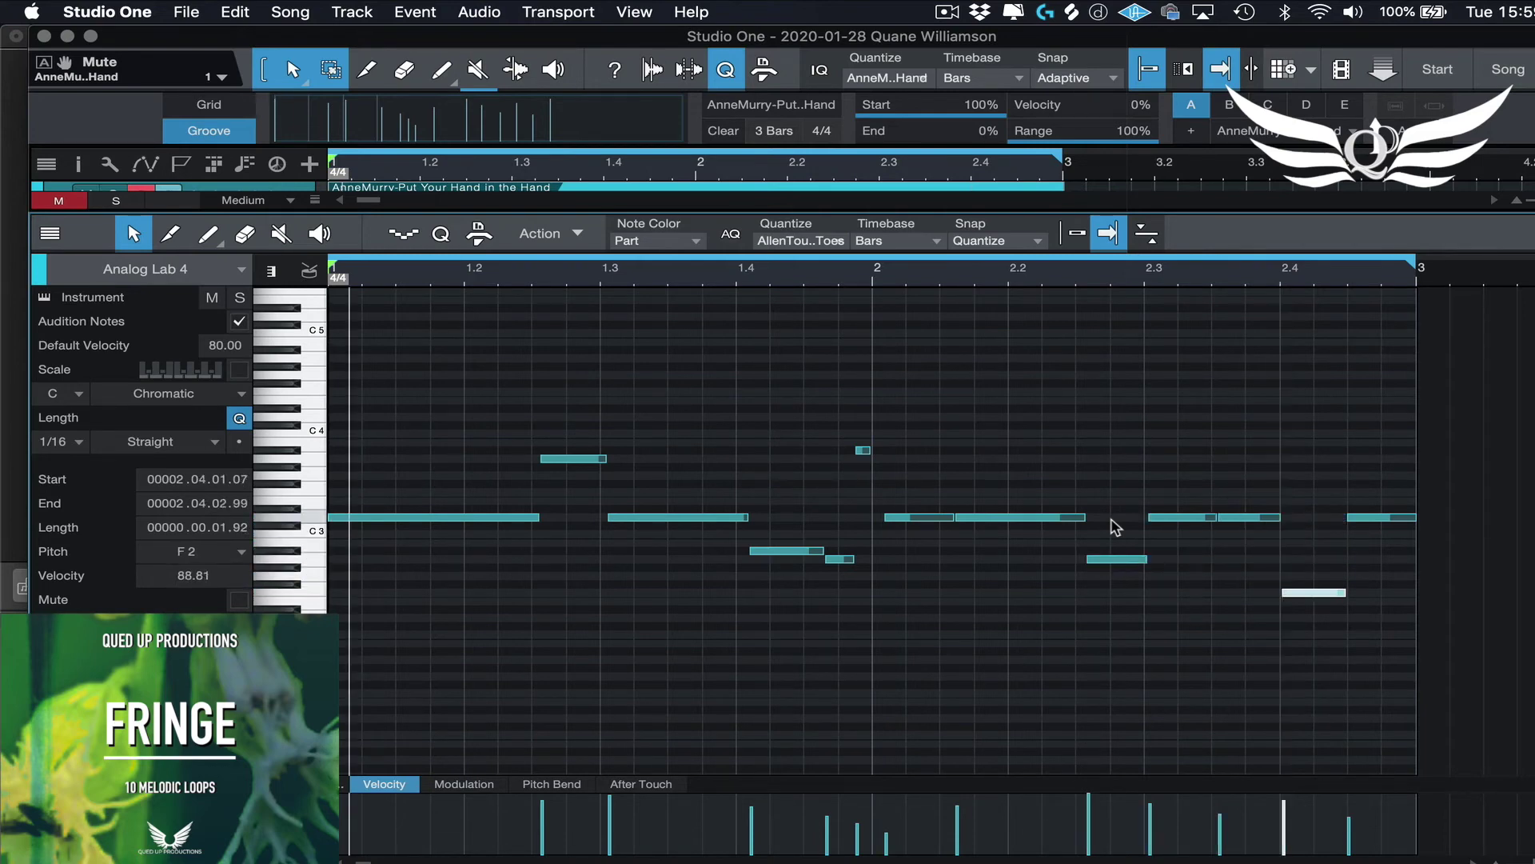
Lower the last note of the part to A#2
key(Right)
key(Down)
key(Down)
key(Down)
key(Down)
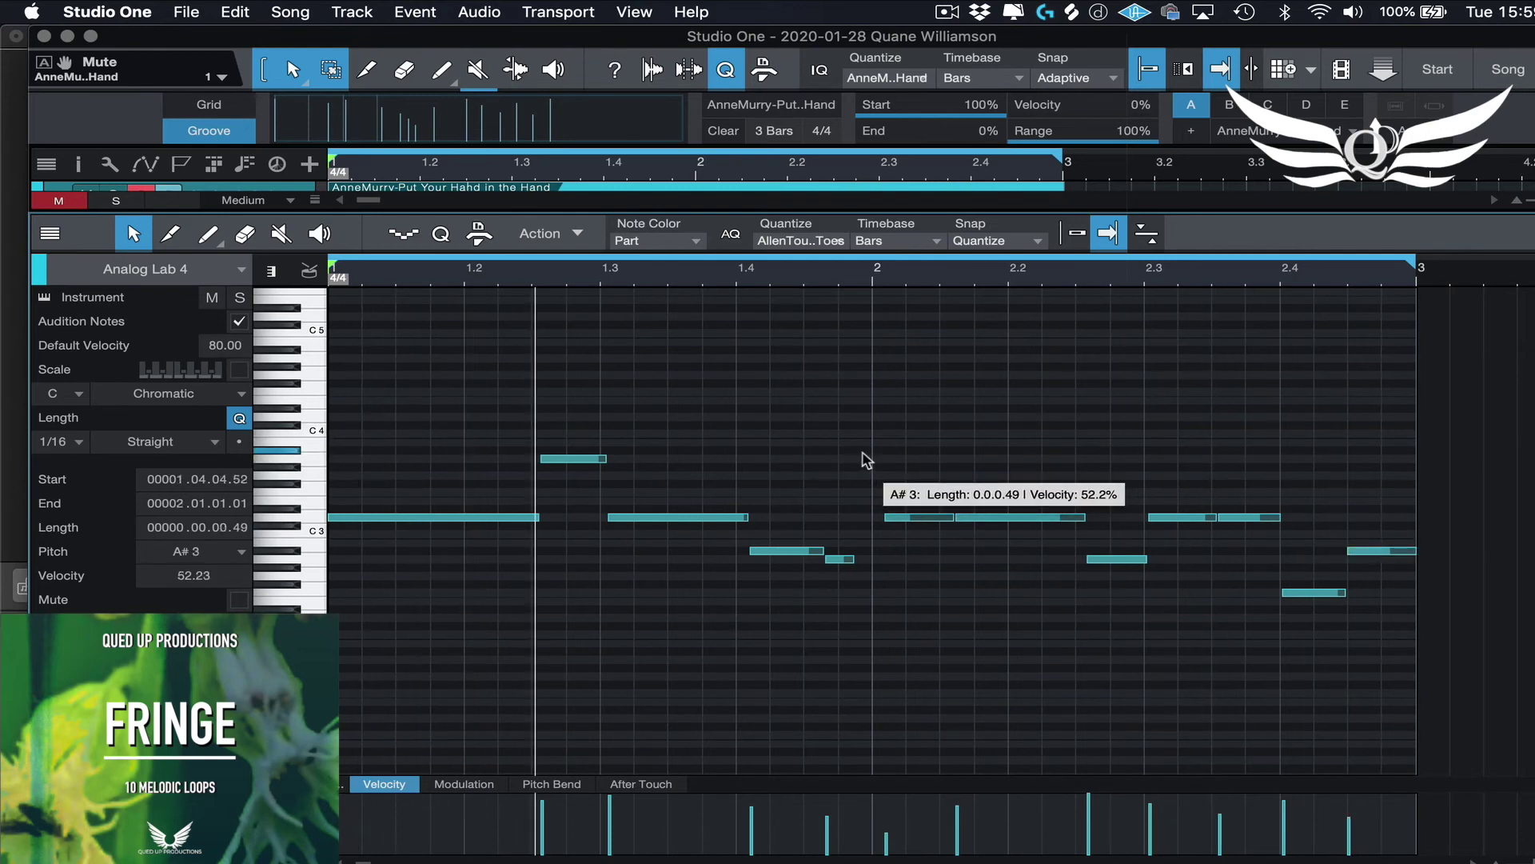
Delete the short note just before bar 2 and extend the preceding A2 note to about 2.01.01.24
double_click(861, 454)
drag(853, 558, 877, 559)
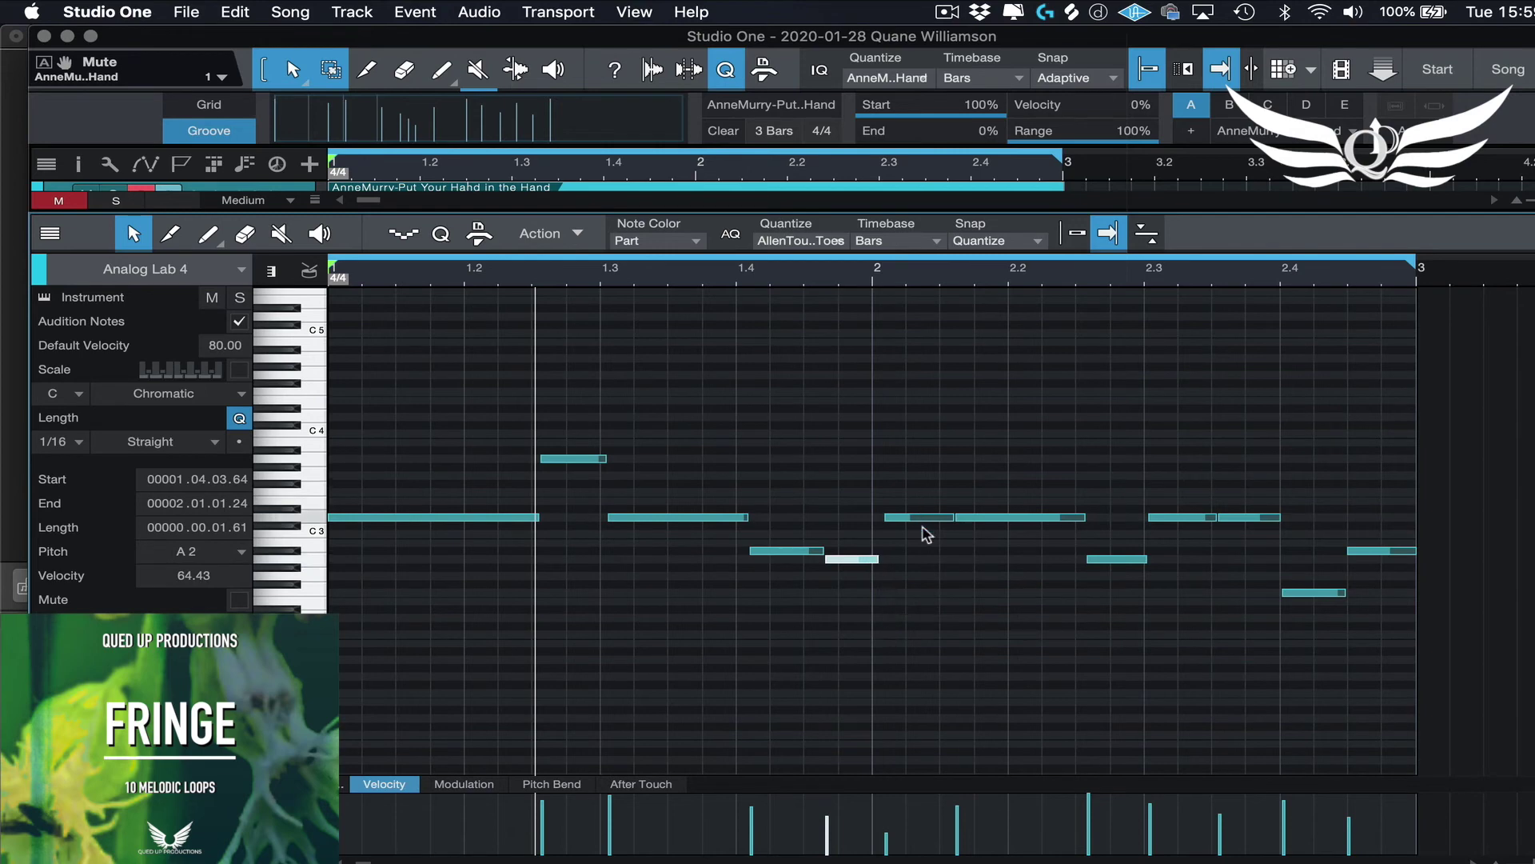
Deselect the note, play back the edited melody and close the piano roll to return to the arrangement
click(894, 596)
key(space)
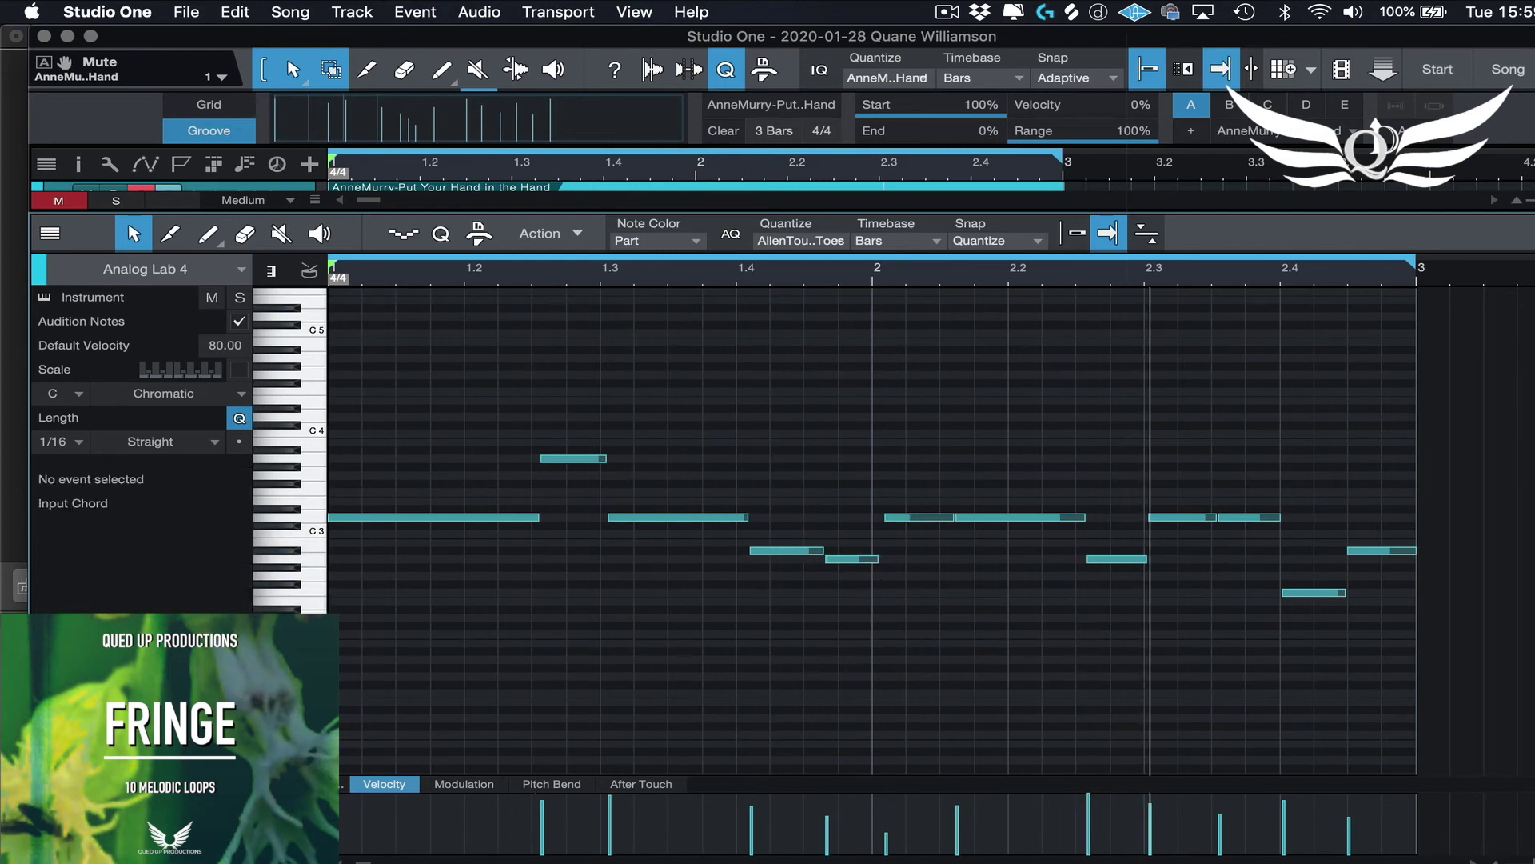
key(F2)
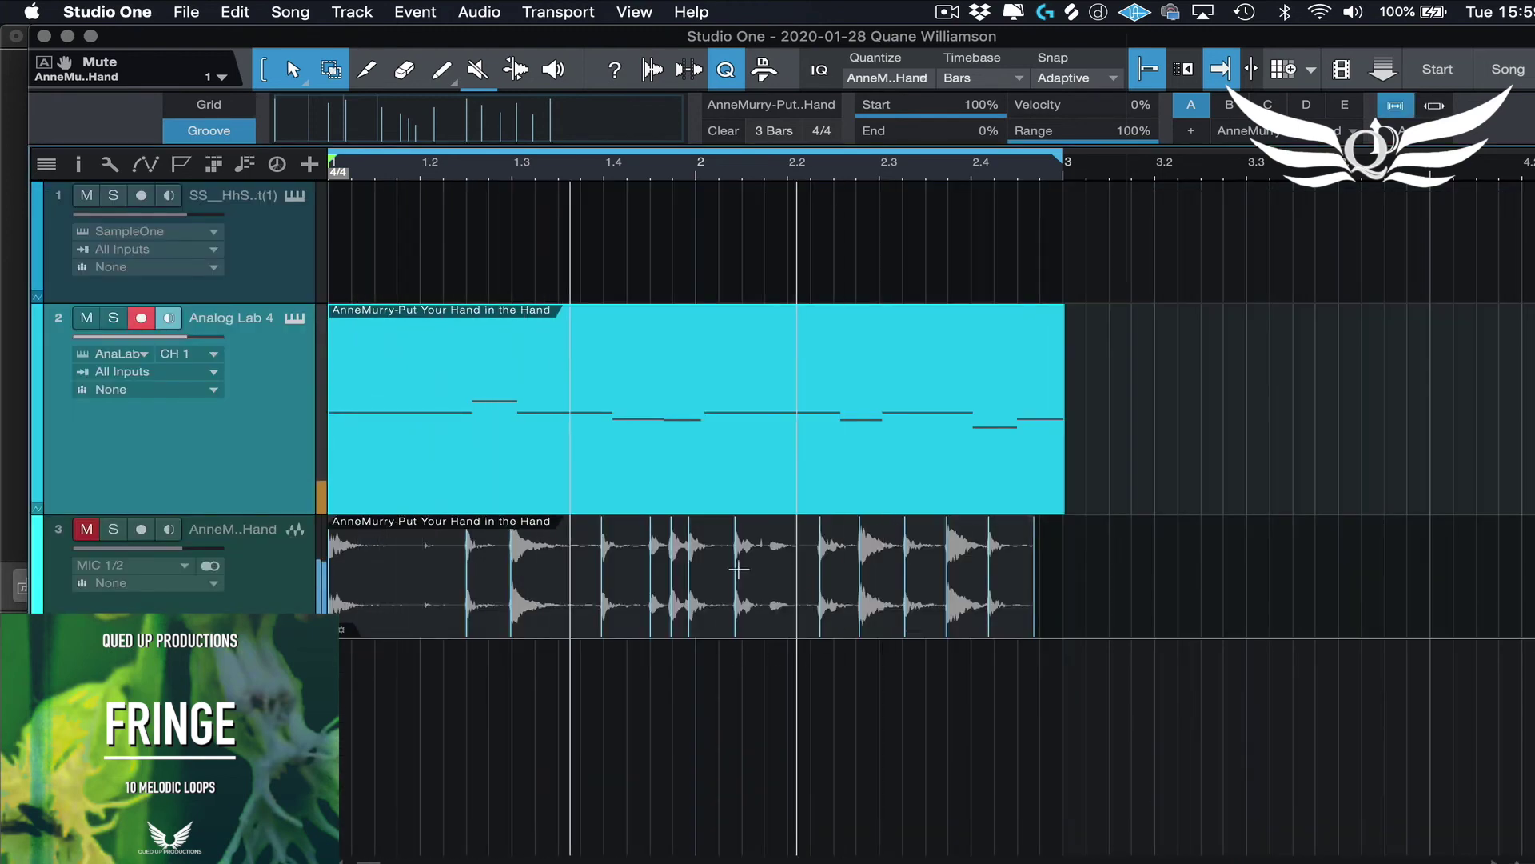